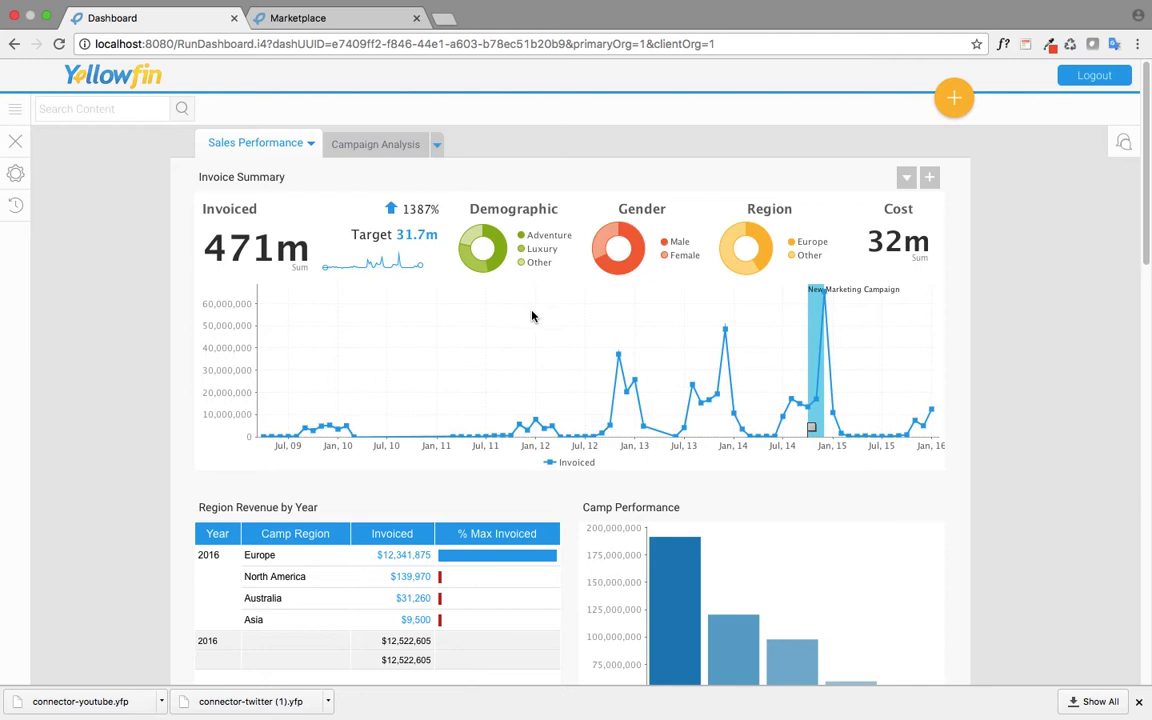
- Leave the Yellowfin Marketplace page and go back to the Sales Performance dashboard tab
{"action": "left_click", "coordinate": [333, 20]}
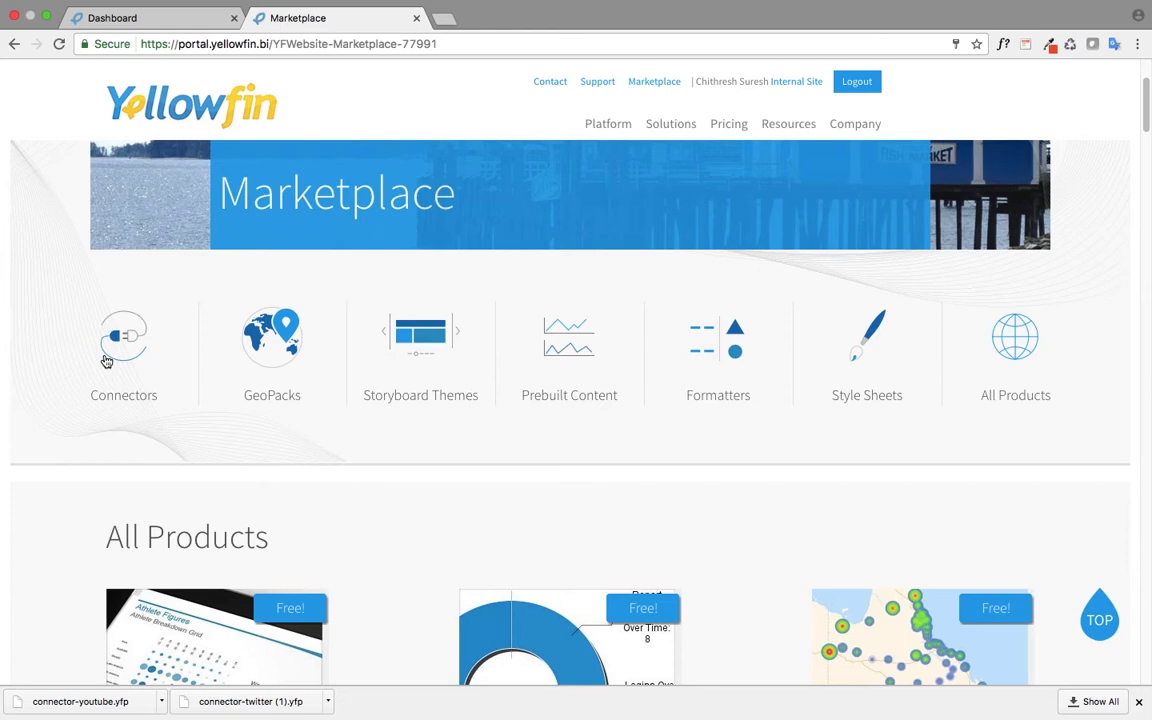
{"action": "left_click", "coordinate": [149, 18]}
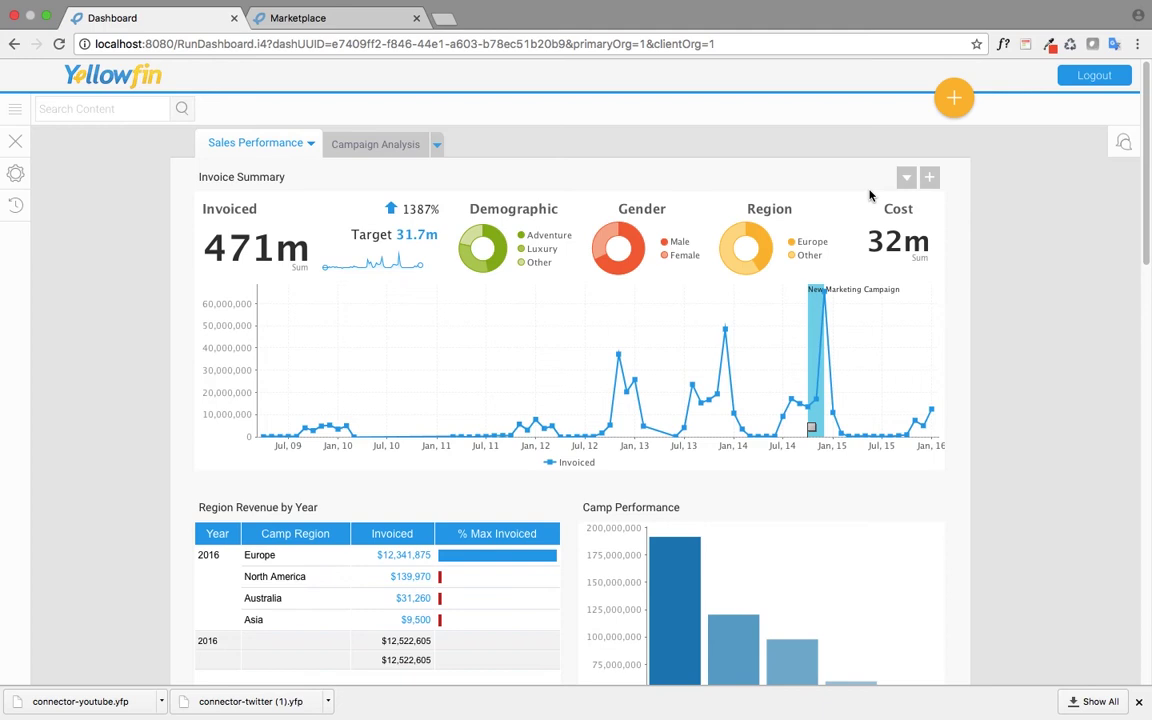
- Go to Plugin Management under the Administration menu
{"action": "left_click", "coordinate": [15, 108]}
{"action": "left_click", "coordinate": [45, 382]}
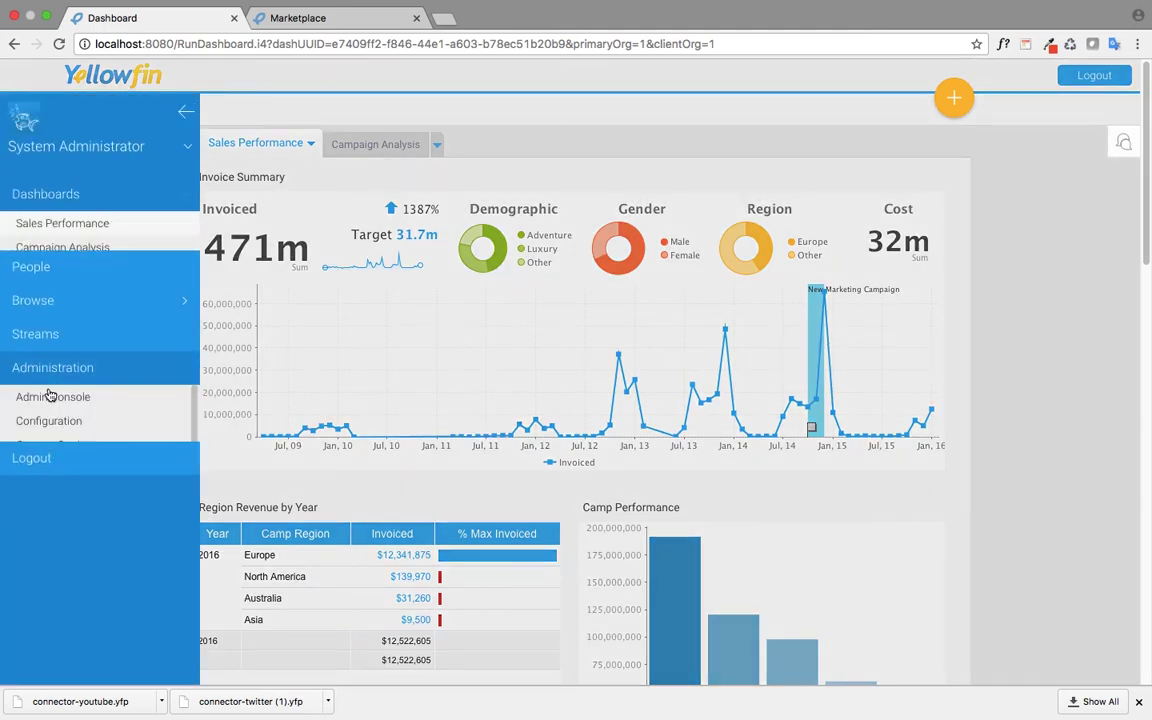
{"action": "scroll", "coordinate": [72, 591], "scroll_direction": "down", "scroll_amount": 1}
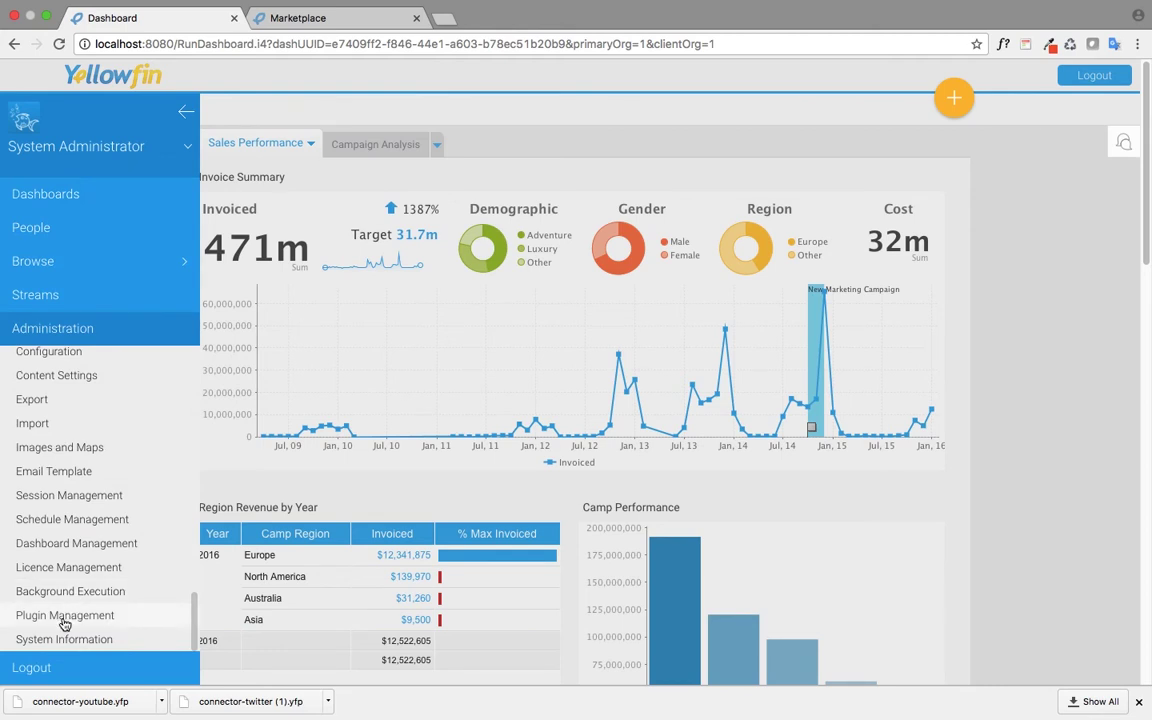
{"action": "left_click", "coordinate": [38, 614]}
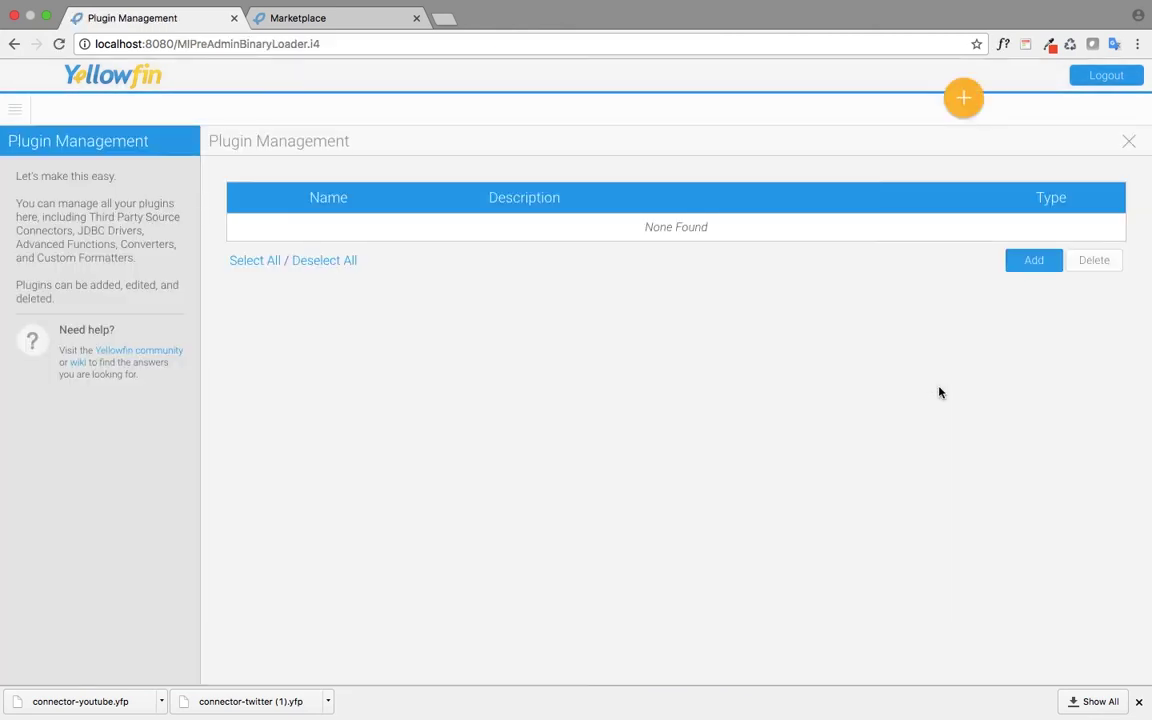
- Add a plugin named 'Quickbooks' from the QuickBooks connector .yfp file and submit it
{"action": "left_click", "coordinate": [1035, 266]}
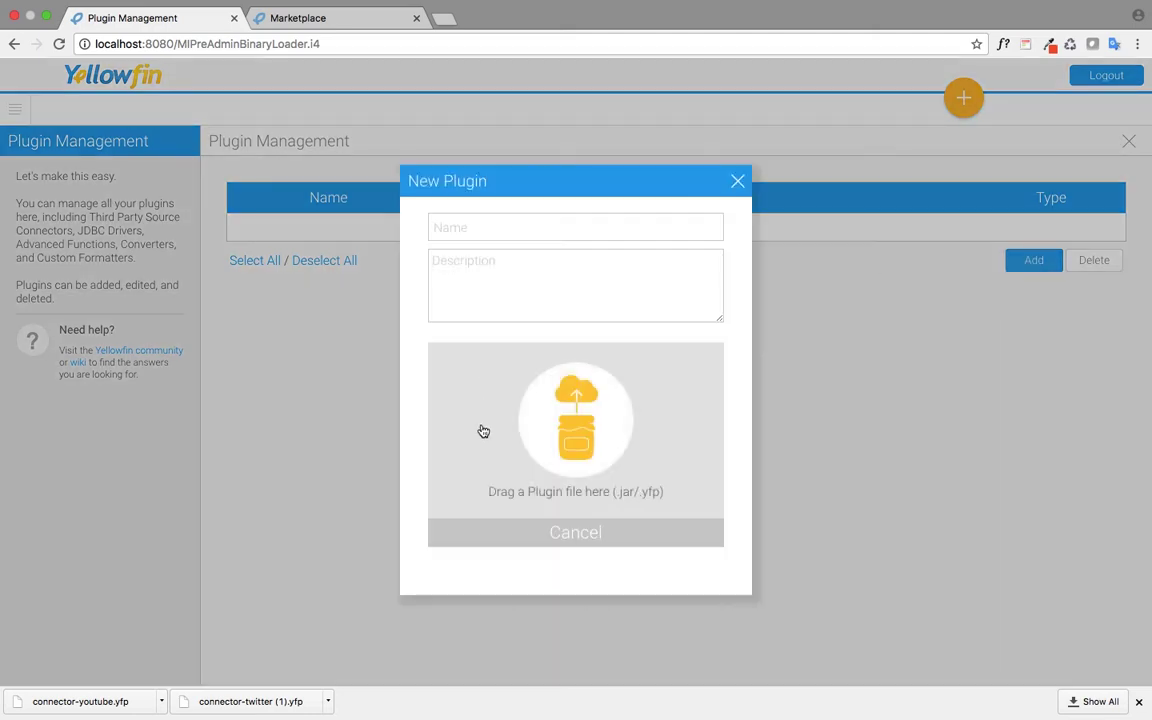
{"action": "left_click", "coordinate": [525, 228]}
{"action": "type", "text": "Q"}
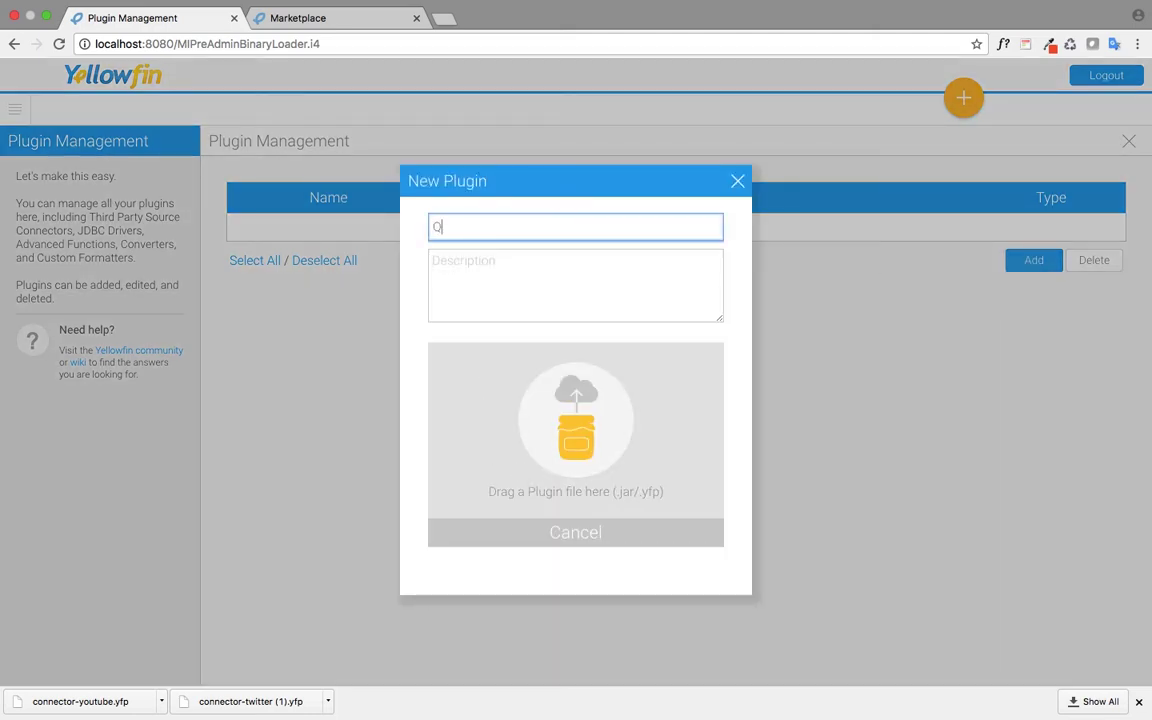
{"action": "type", "text": "uickbooks"}
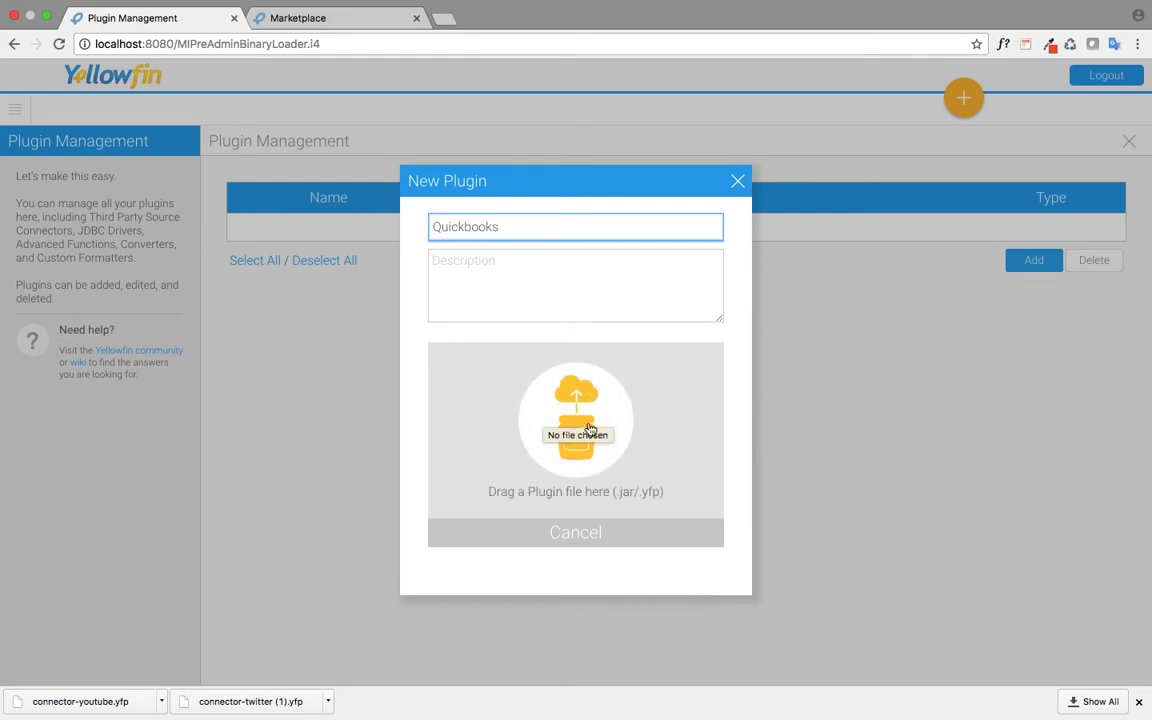
{"action": "left_click", "coordinate": [588, 410]}
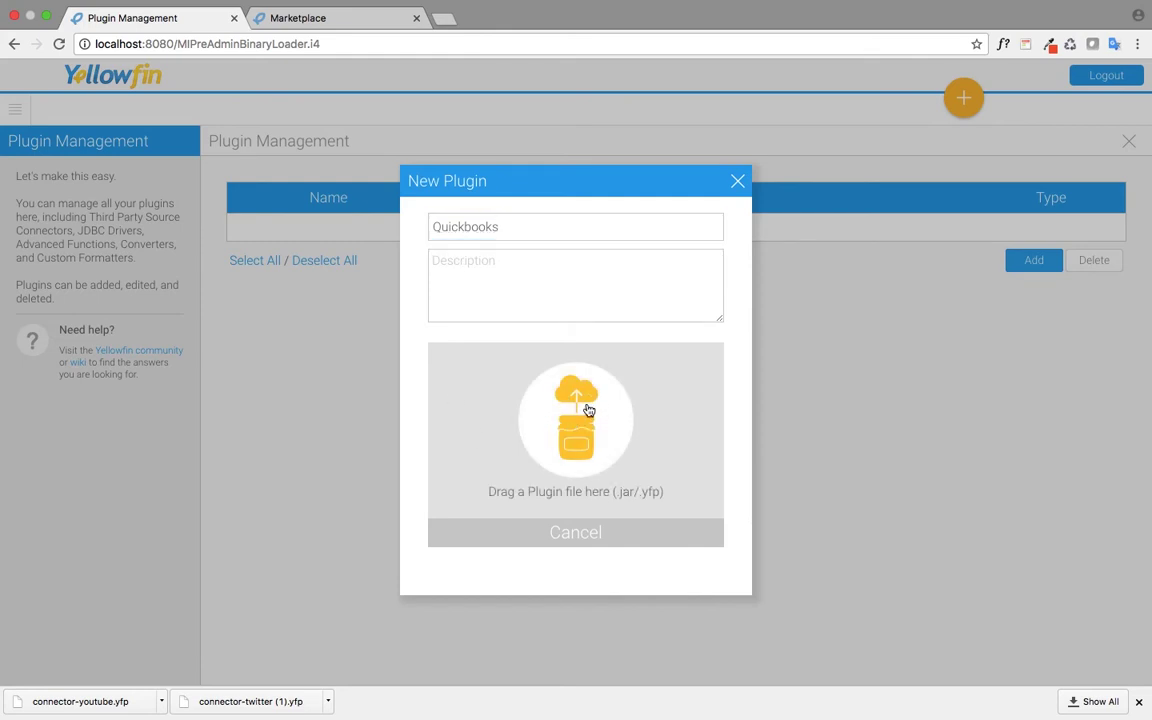
{"action": "left_click", "coordinate": [474, 76]}
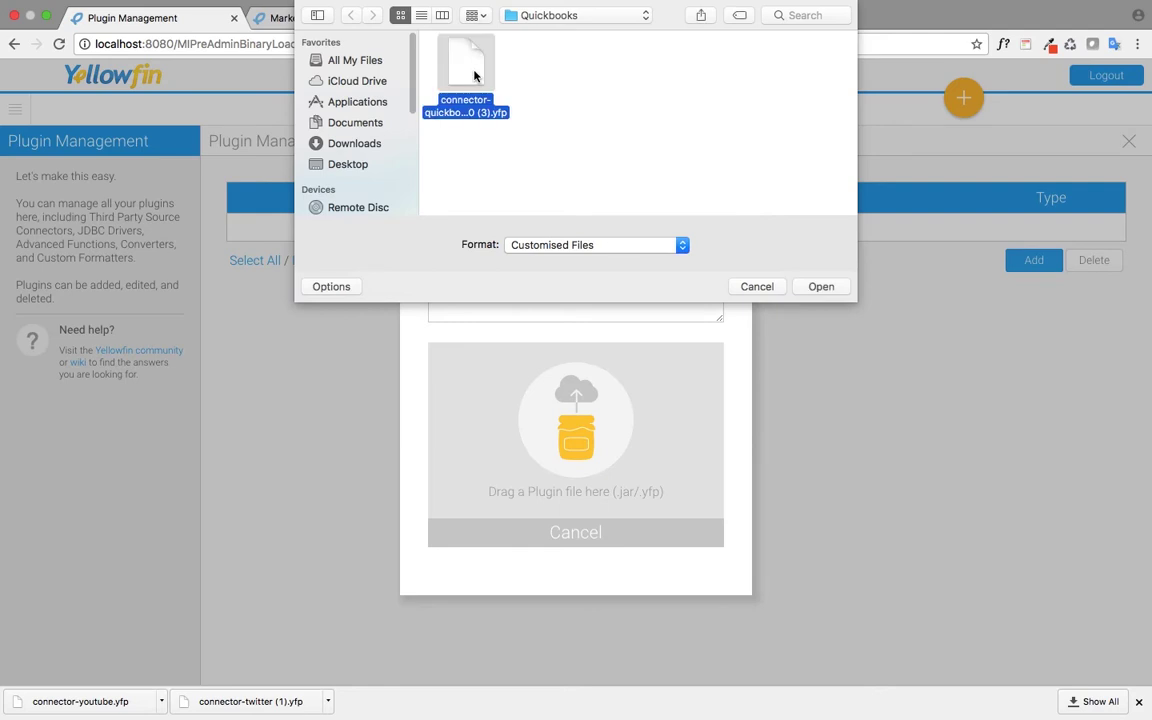
{"action": "left_click", "coordinate": [825, 289]}
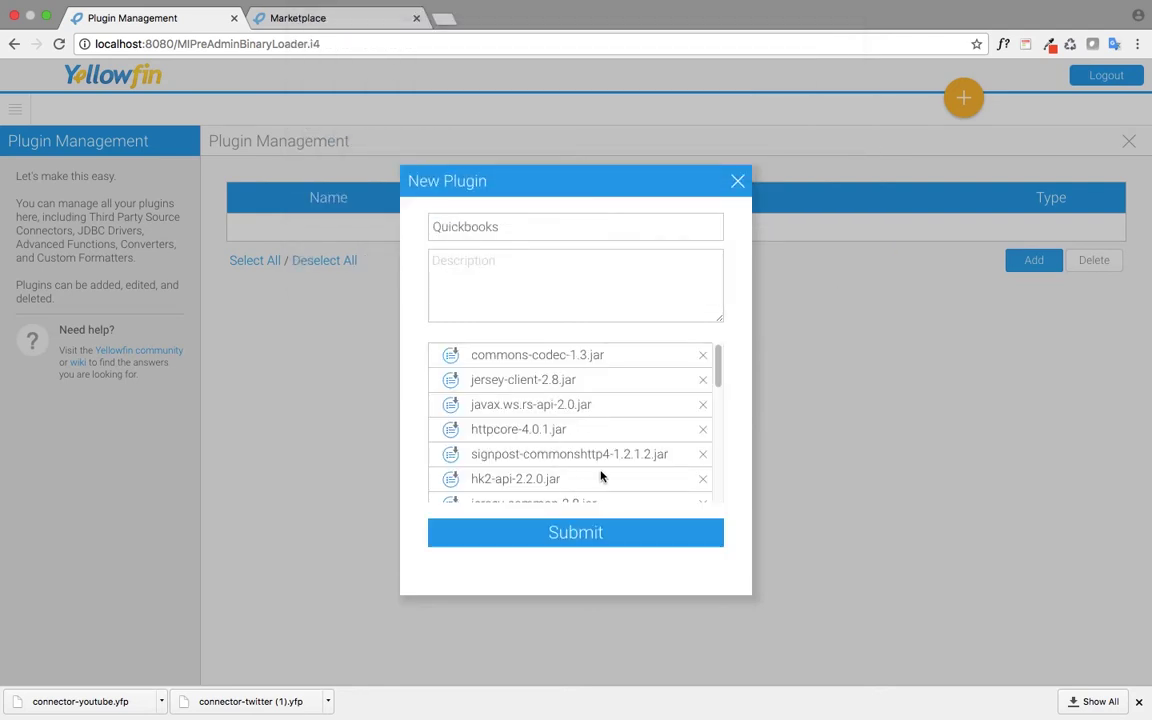
{"action": "left_click", "coordinate": [548, 535]}
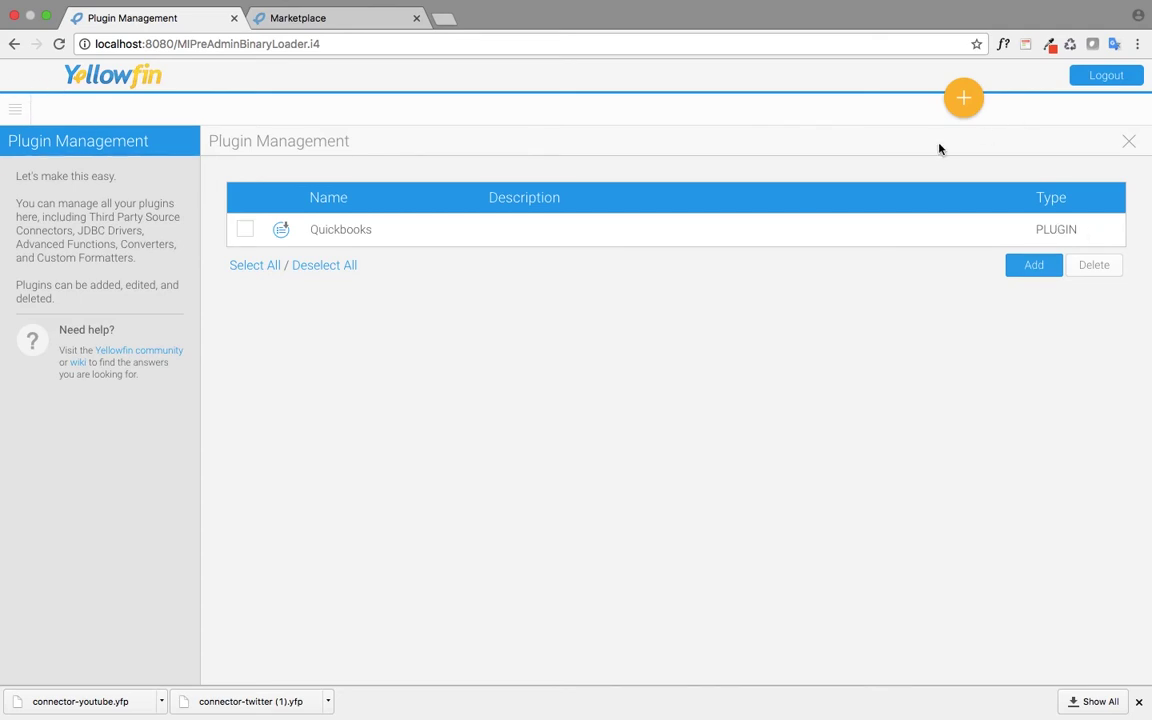
- In the Admin Console, expand Data Sources and start a New Connection
{"action": "left_click", "coordinate": [10, 108]}
{"action": "scroll", "coordinate": [44, 360], "scroll_direction": "up", "scroll_amount": 1}
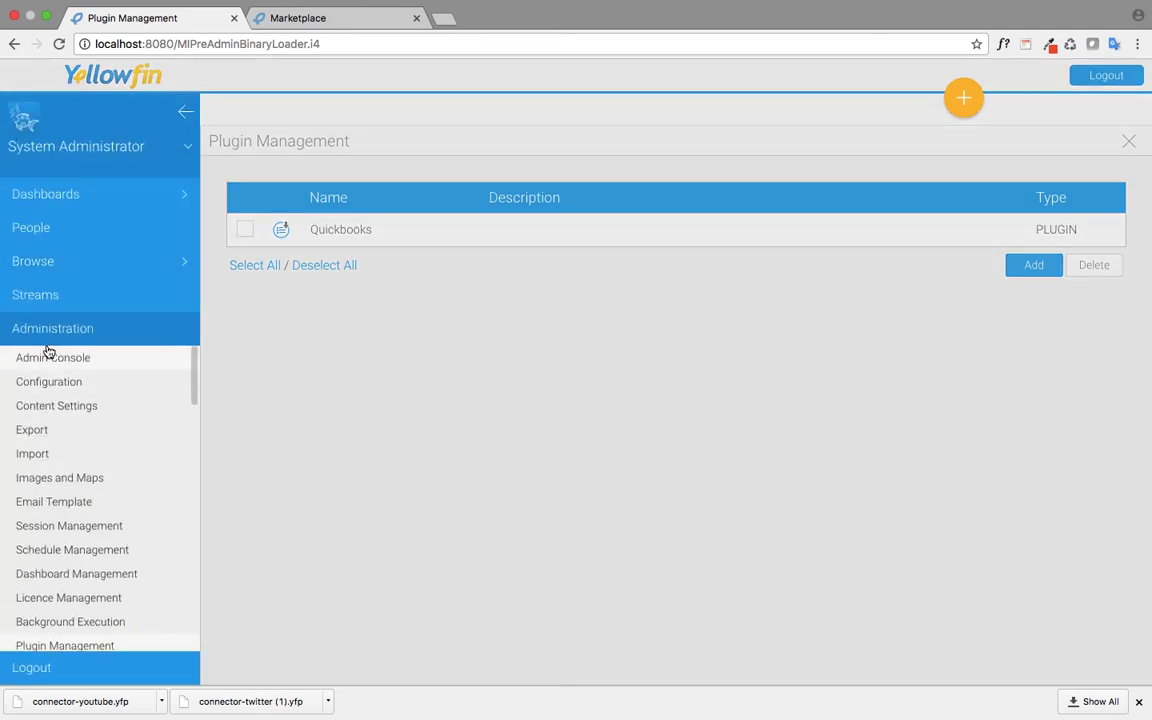
{"action": "left_click", "coordinate": [53, 360]}
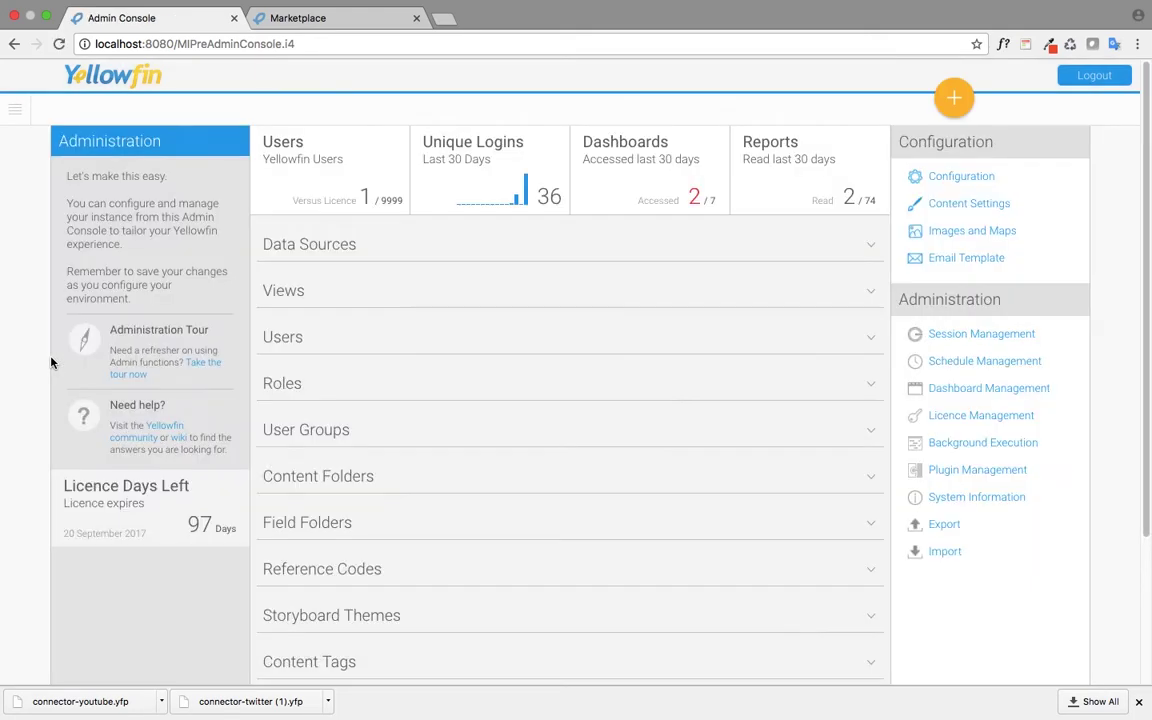
{"action": "left_click", "coordinate": [697, 259]}
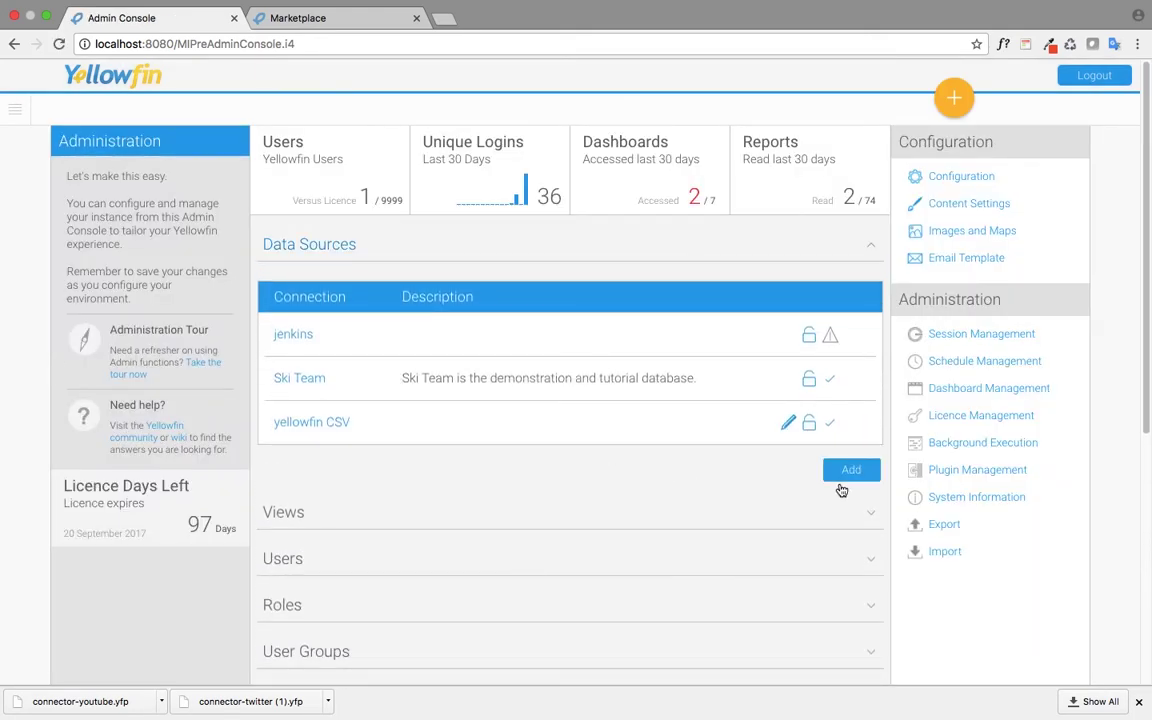
{"action": "left_click", "coordinate": [849, 472]}
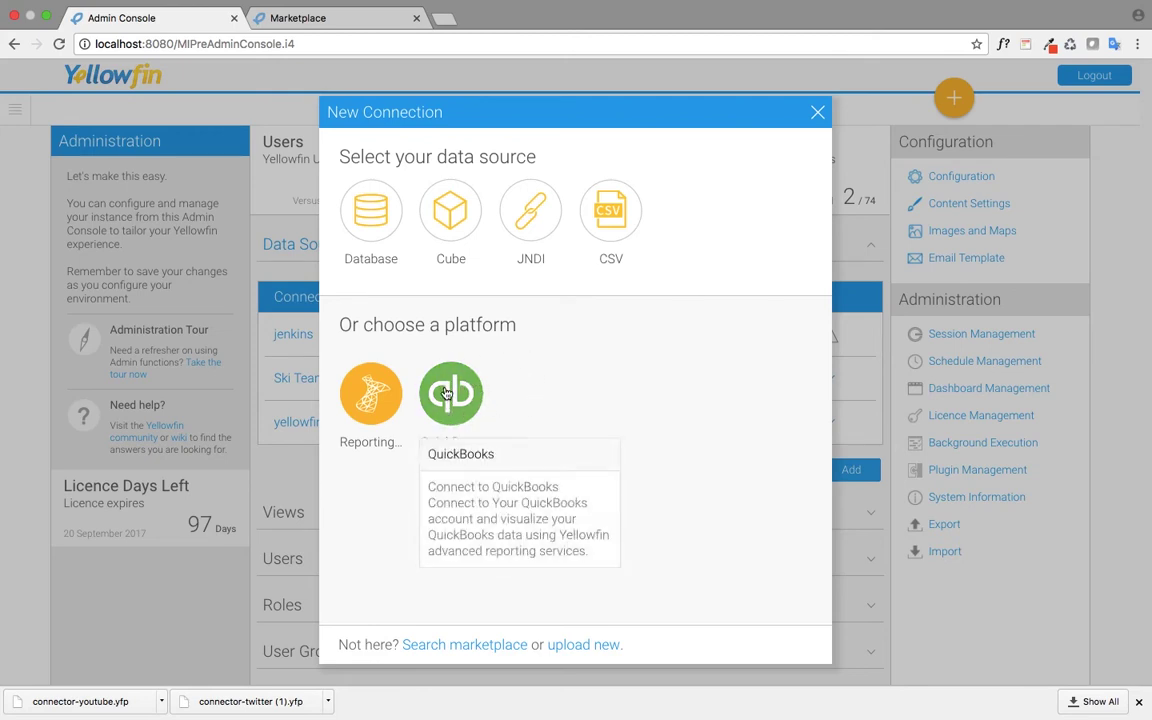
{"action": "left_click_drag", "start_coordinate": [394, 325], "coordinate": [528, 325]}
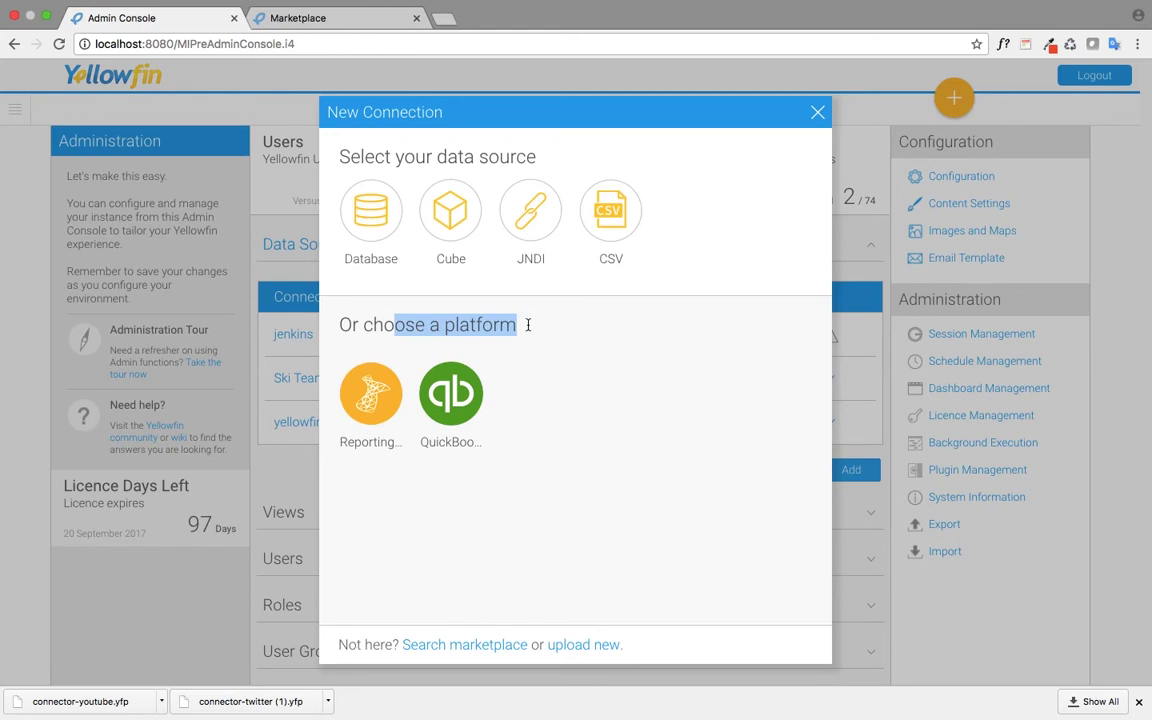
{"action": "left_click", "coordinate": [527, 405]}
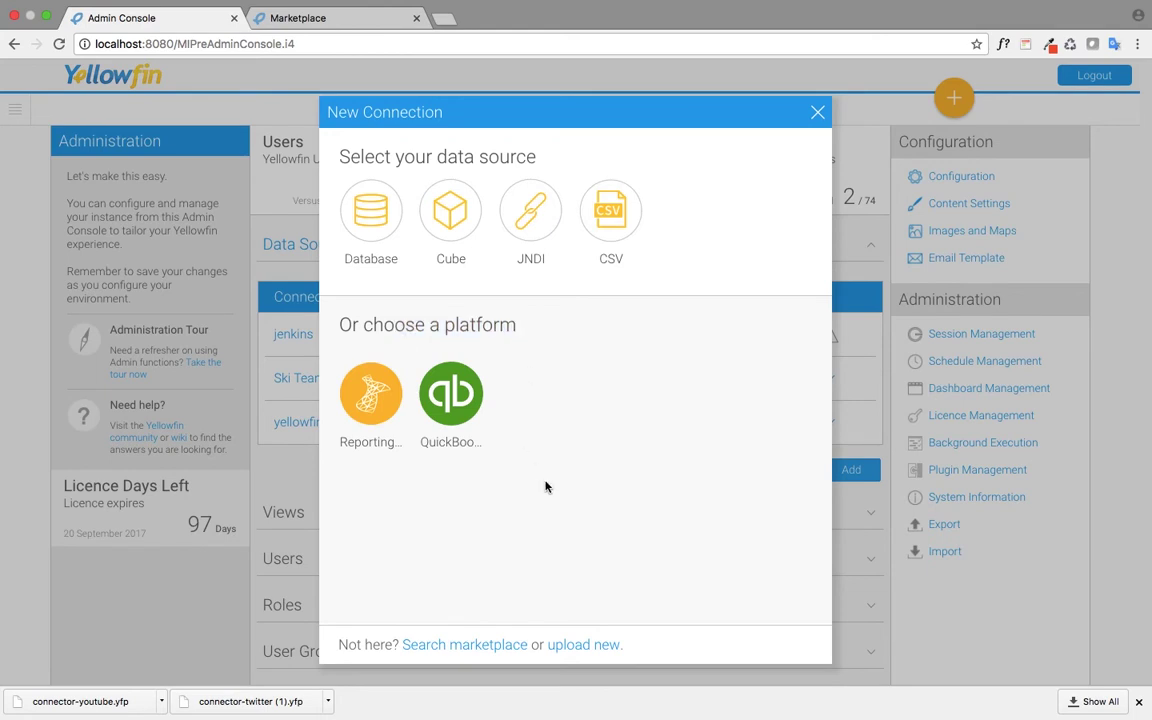
- Choose QuickBooks as the platform, name the connection 'Quickbooks', and scroll to Request Oauth Verifier
{"action": "left_click", "coordinate": [451, 395]}
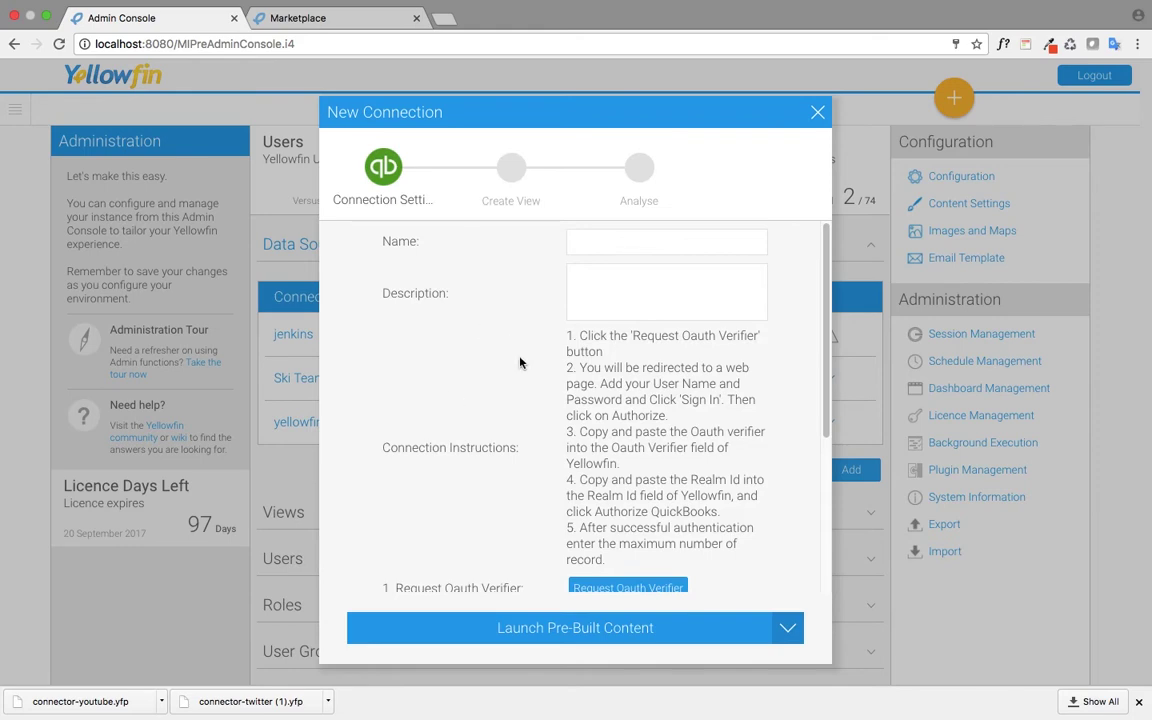
{"action": "scroll", "coordinate": [522, 396], "scroll_direction": "down", "scroll_amount": 5}
{"action": "scroll", "coordinate": [522, 395], "scroll_direction": "up", "scroll_amount": 5}
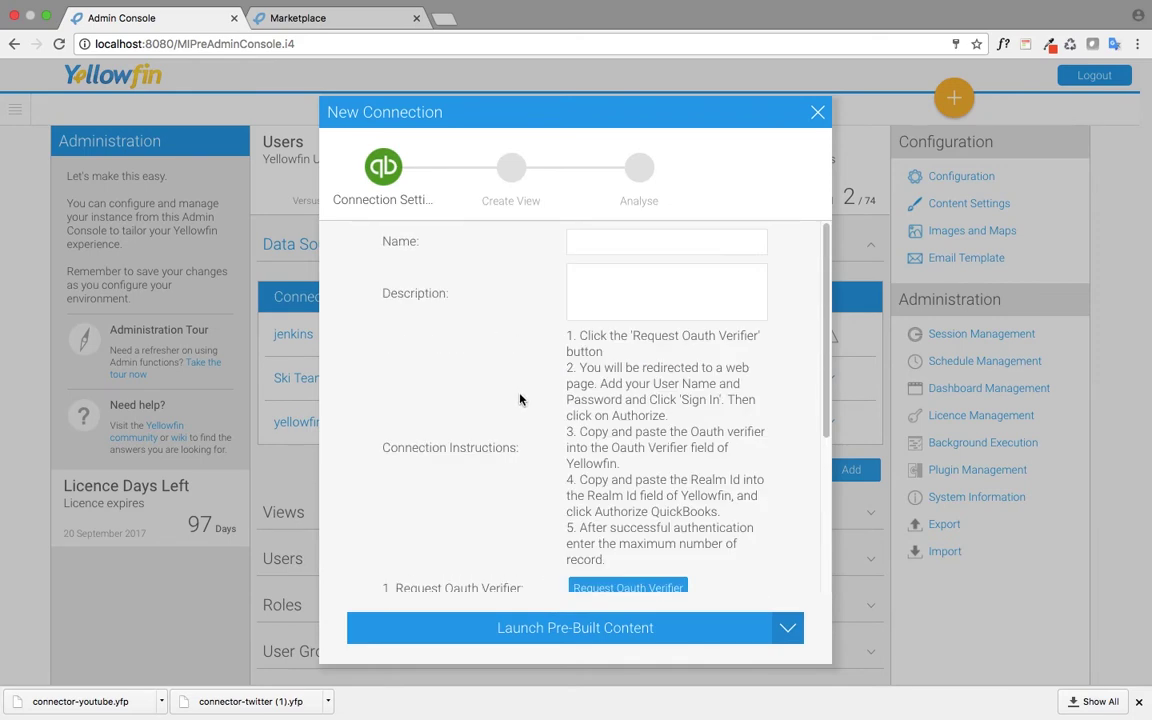
{"action": "left_click", "coordinate": [590, 242]}
{"action": "type", "text": "Quick"}
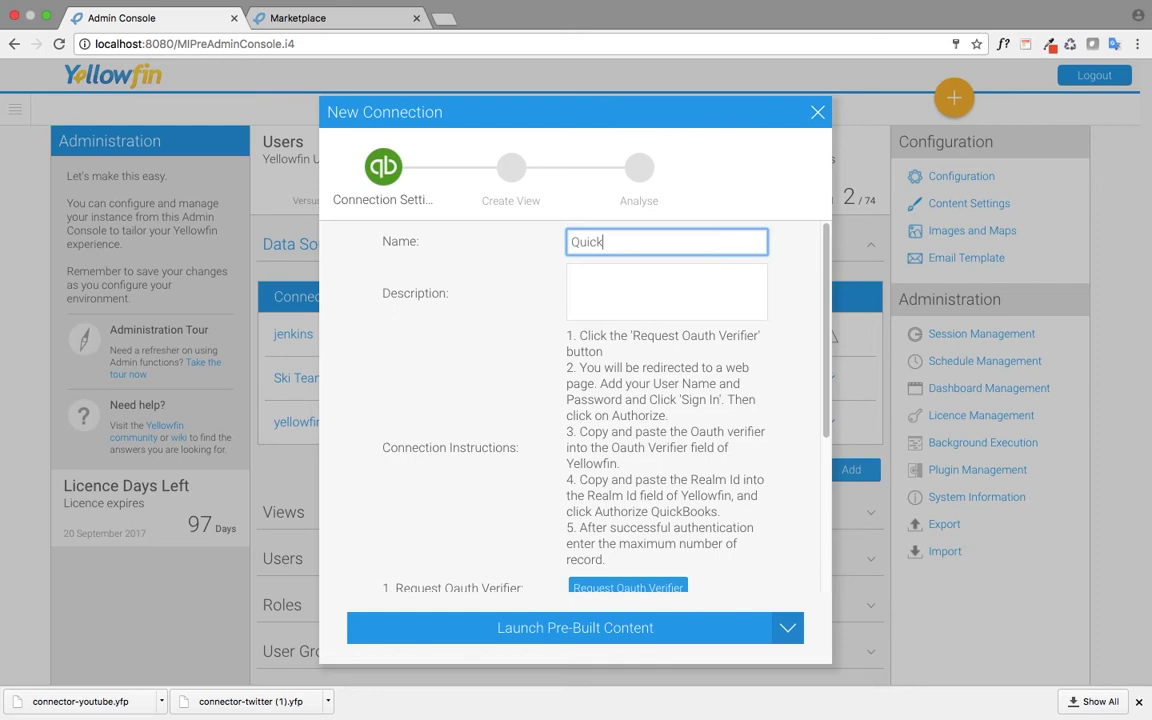
{"action": "type", "text": "books"}
{"action": "left_click", "coordinate": [622, 292]}
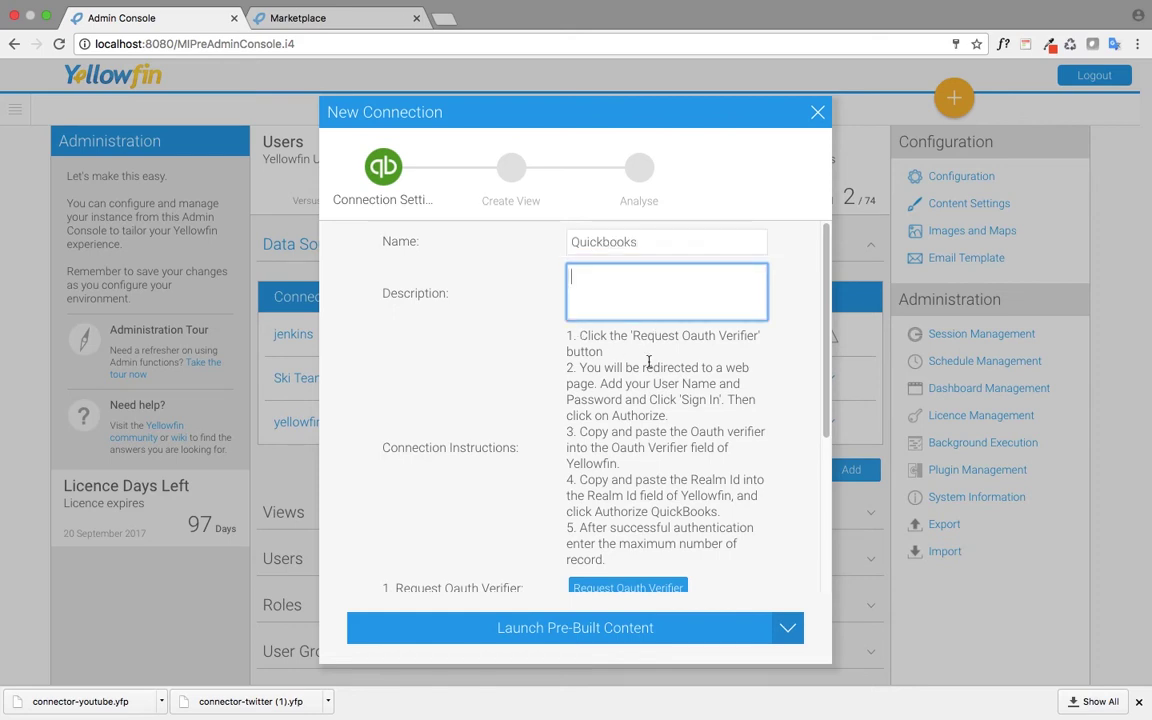
{"action": "scroll", "coordinate": [648, 363], "scroll_direction": "down", "scroll_amount": 2}
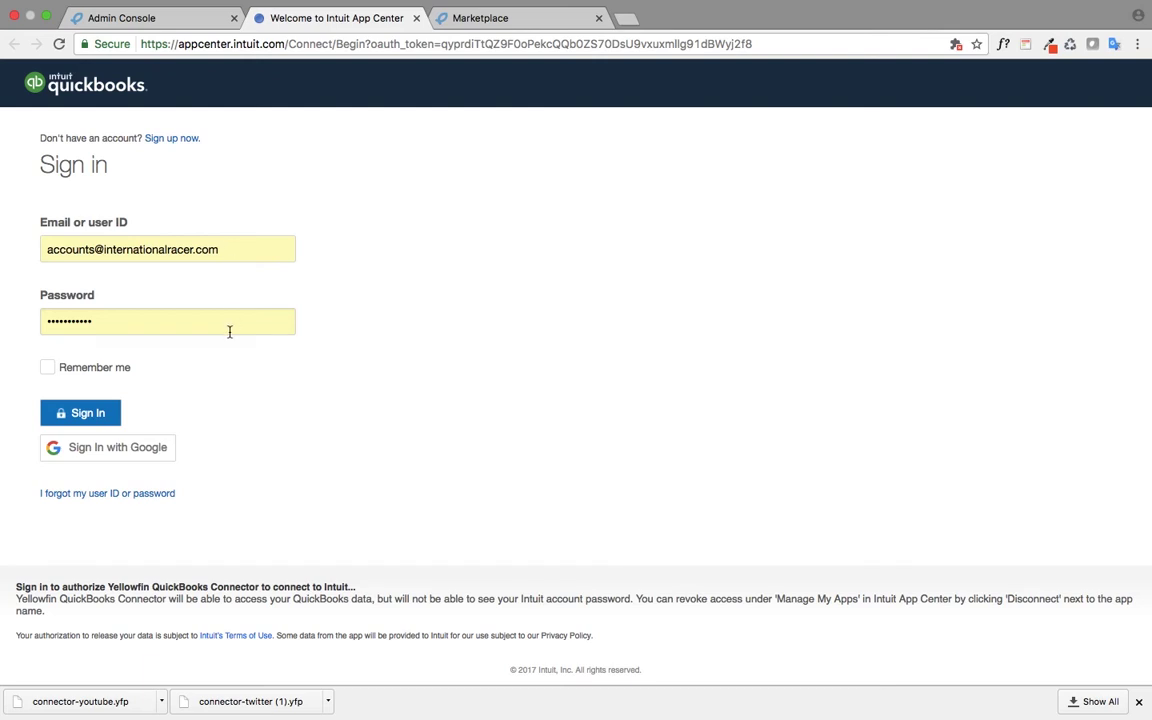
- Sign in to the QuickBooks account and authorize sharing data with the Yellowfin QuickBooks Connector
{"action": "left_click", "coordinate": [92, 416]}
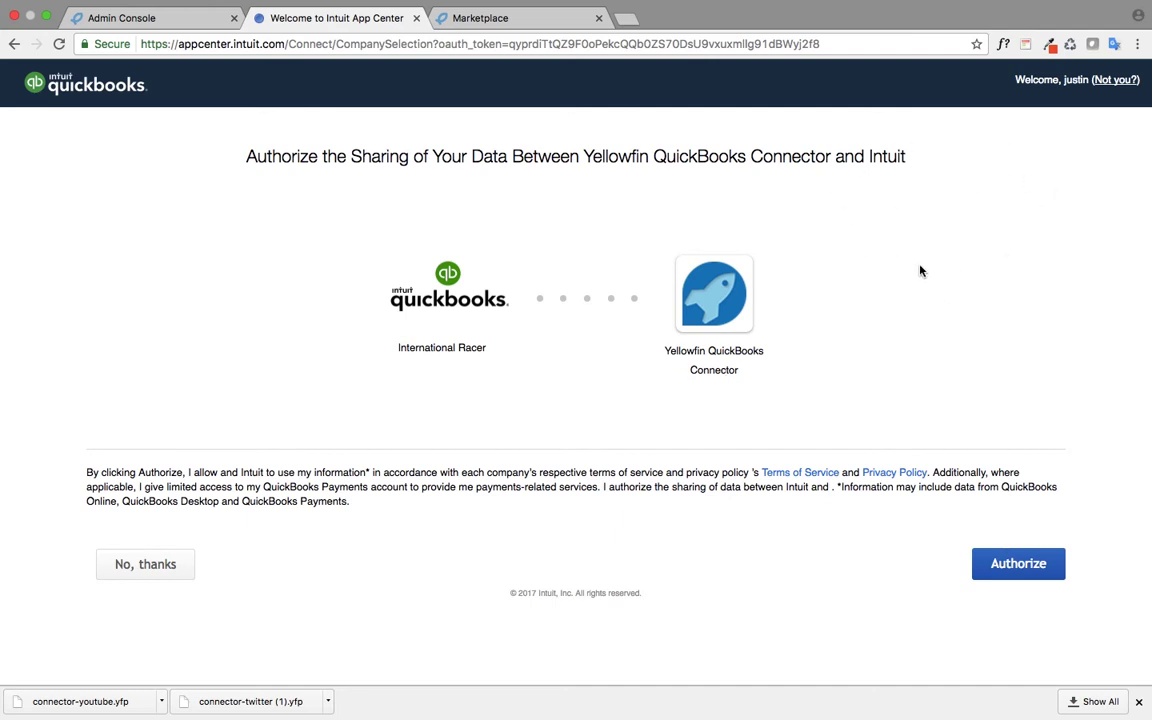
{"action": "left_click", "coordinate": [1034, 566]}
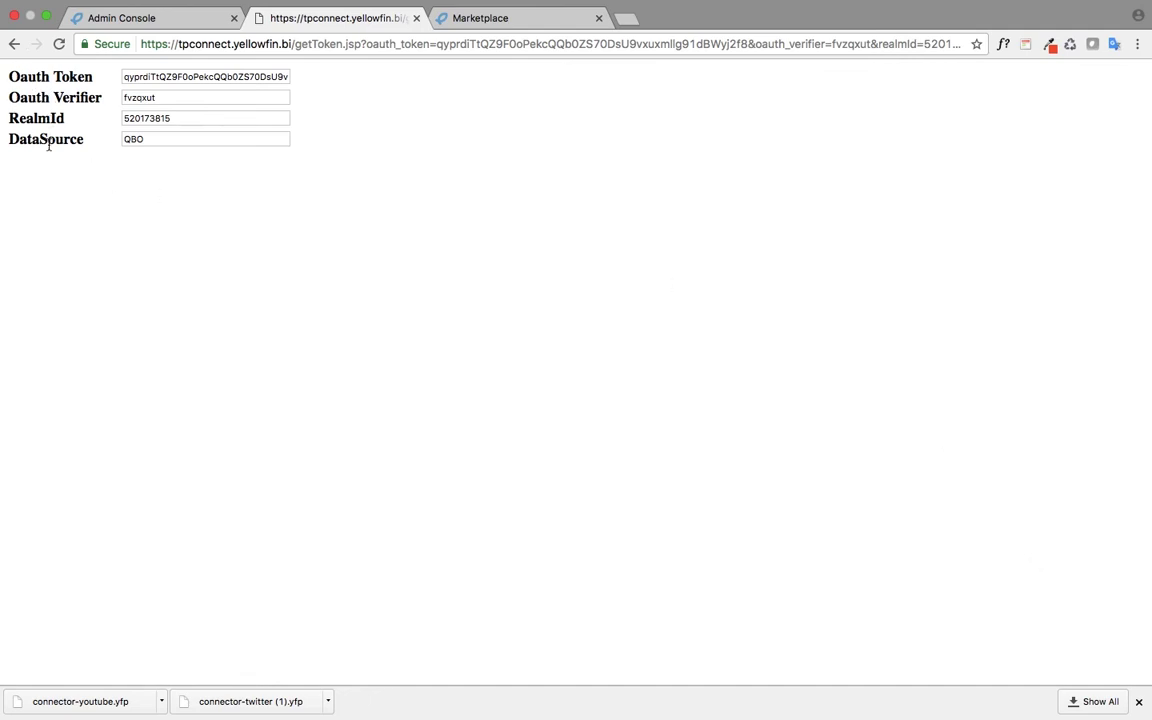
- Copy the Oauth Verifier from the token page into the connection's Oauth Verifier field
{"action": "left_click", "coordinate": [143, 20]}
{"action": "scroll", "coordinate": [610, 426], "scroll_direction": "down", "scroll_amount": 3}
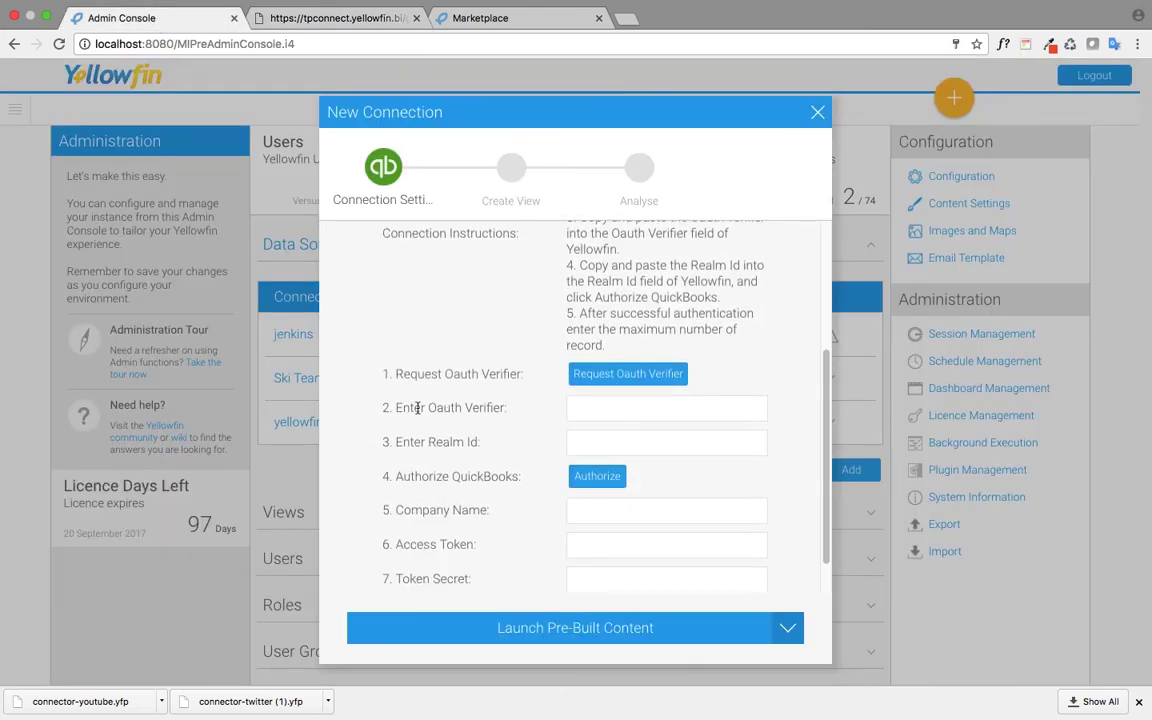
{"action": "left_click_drag", "start_coordinate": [418, 408], "coordinate": [607, 404]}
{"action": "left_click", "coordinate": [550, 437]}
{"action": "left_click", "coordinate": [335, 19]}
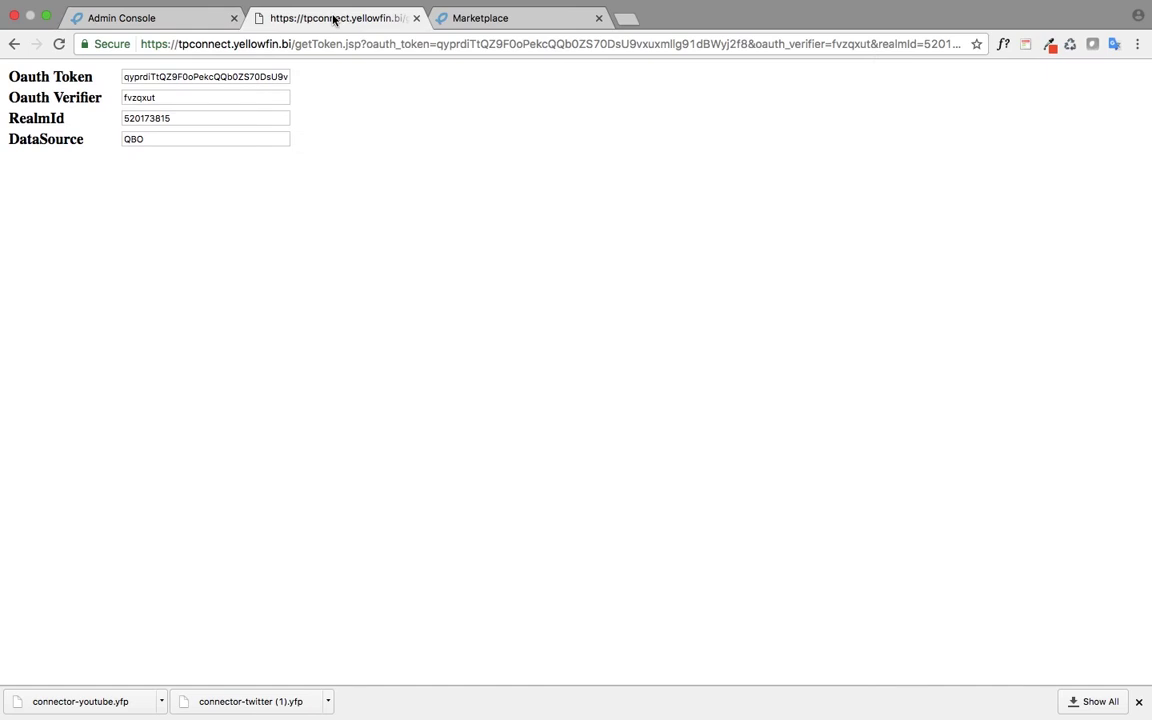
{"action": "double_click", "coordinate": [188, 97]}
{"action": "key", "text": "super+c"}
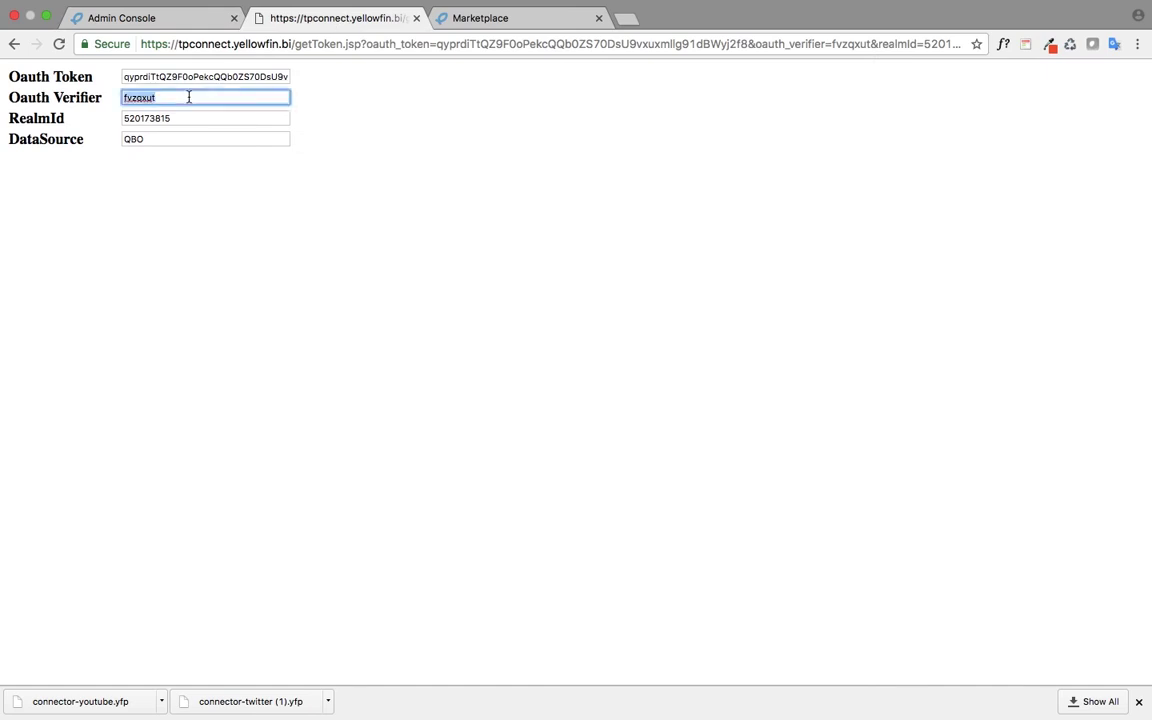
{"action": "left_click", "coordinate": [150, 20]}
{"action": "left_click", "coordinate": [594, 404]}
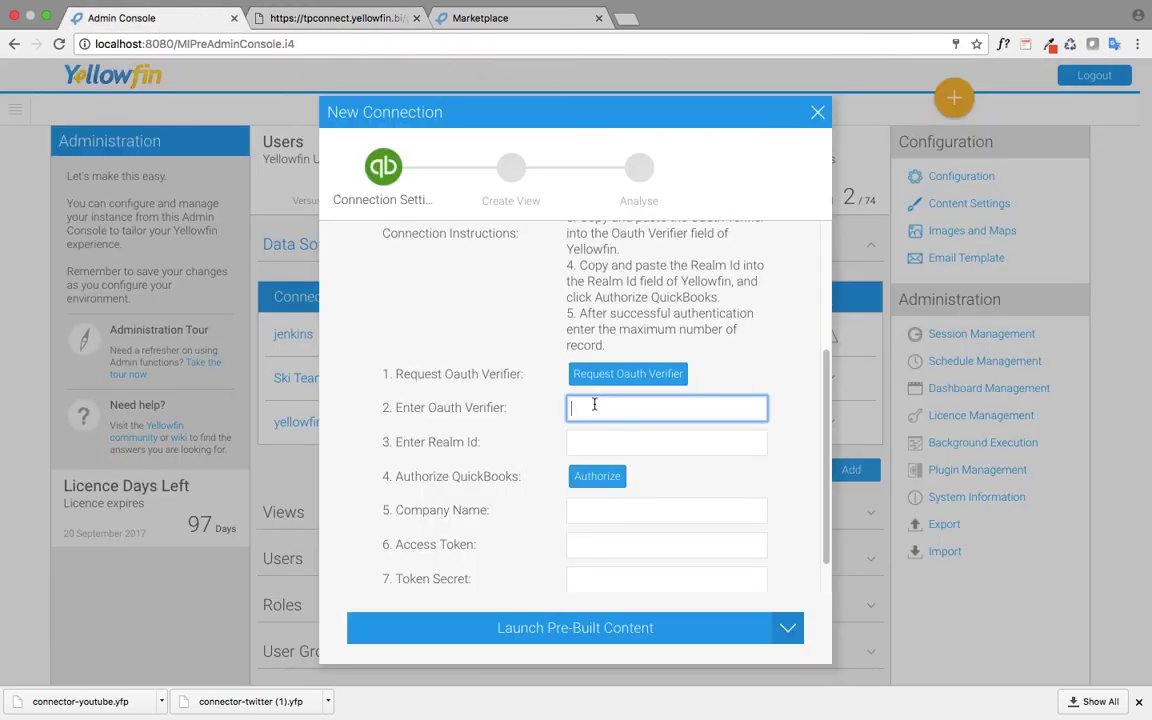
{"action": "key", "text": "super+v"}
- Copy the RealmId from the token page into the Realm Id field
{"action": "left_click", "coordinate": [335, 20]}
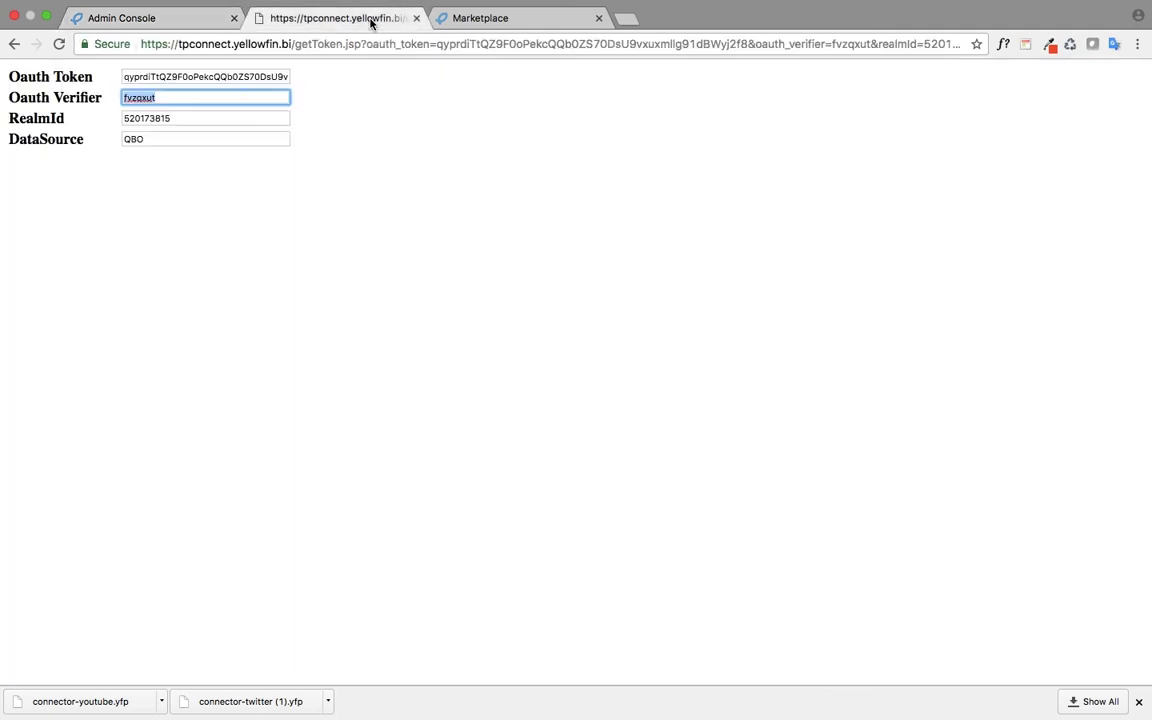
{"action": "key", "text": "Tab"}
{"action": "key", "text": "super+c"}
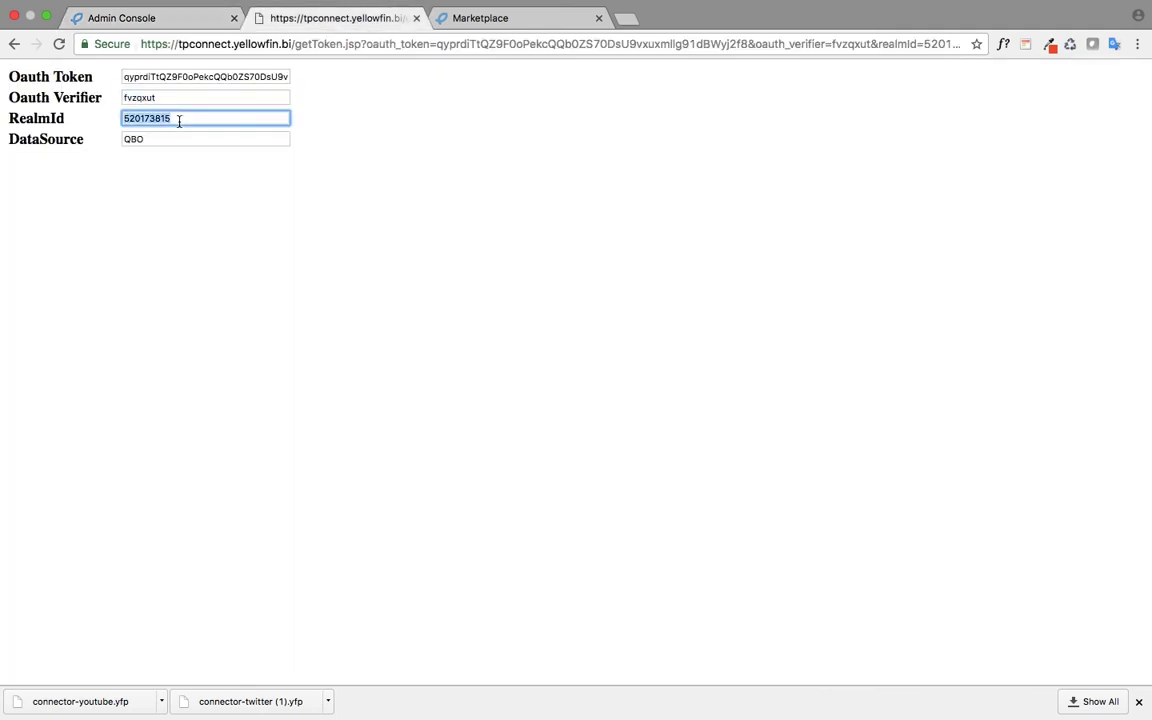
{"action": "left_click", "coordinate": [152, 20]}
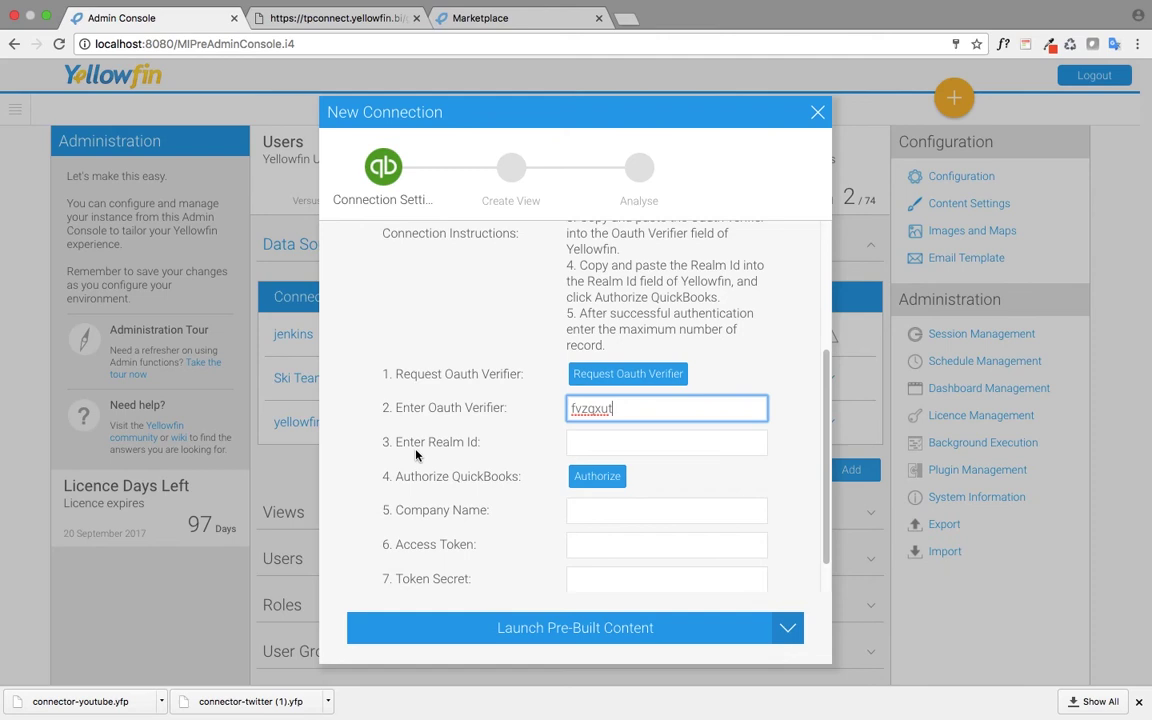
{"action": "left_click", "coordinate": [600, 447]}
{"action": "key", "text": "super+v"}
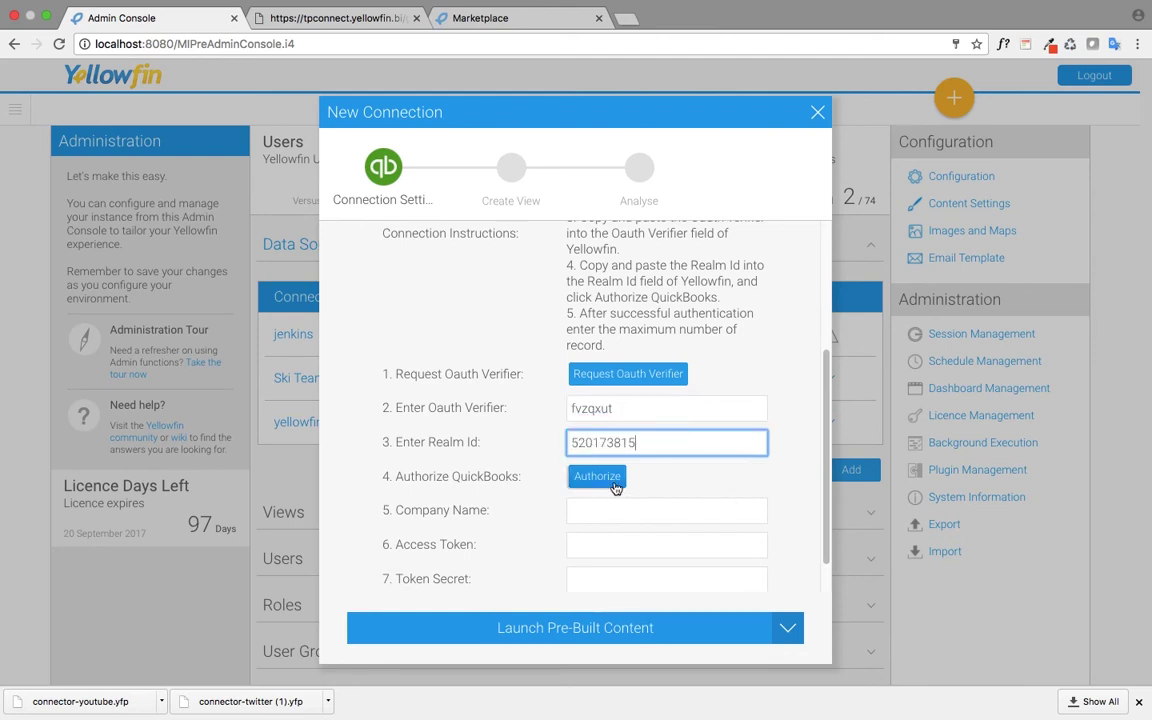
- Authorize the connection, check Company Name shows International Racer, and launch the pre-built content
{"action": "left_click", "coordinate": [600, 484]}
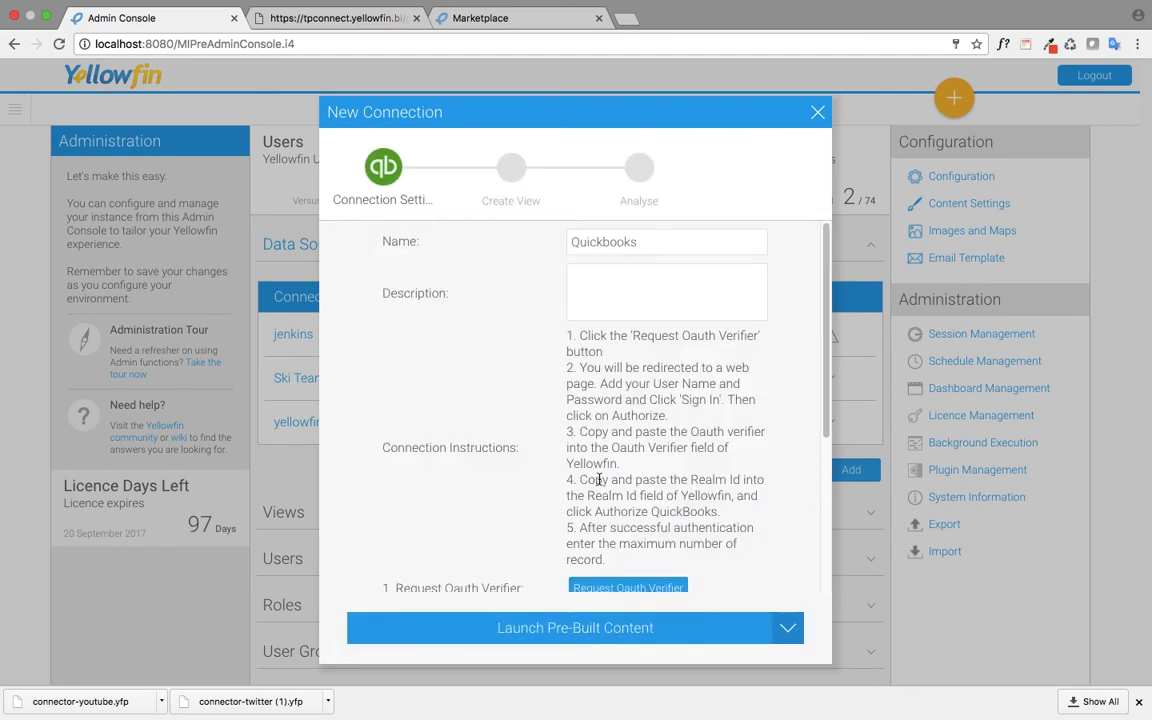
{"action": "scroll", "coordinate": [724, 396], "scroll_direction": "down", "scroll_amount": 5}
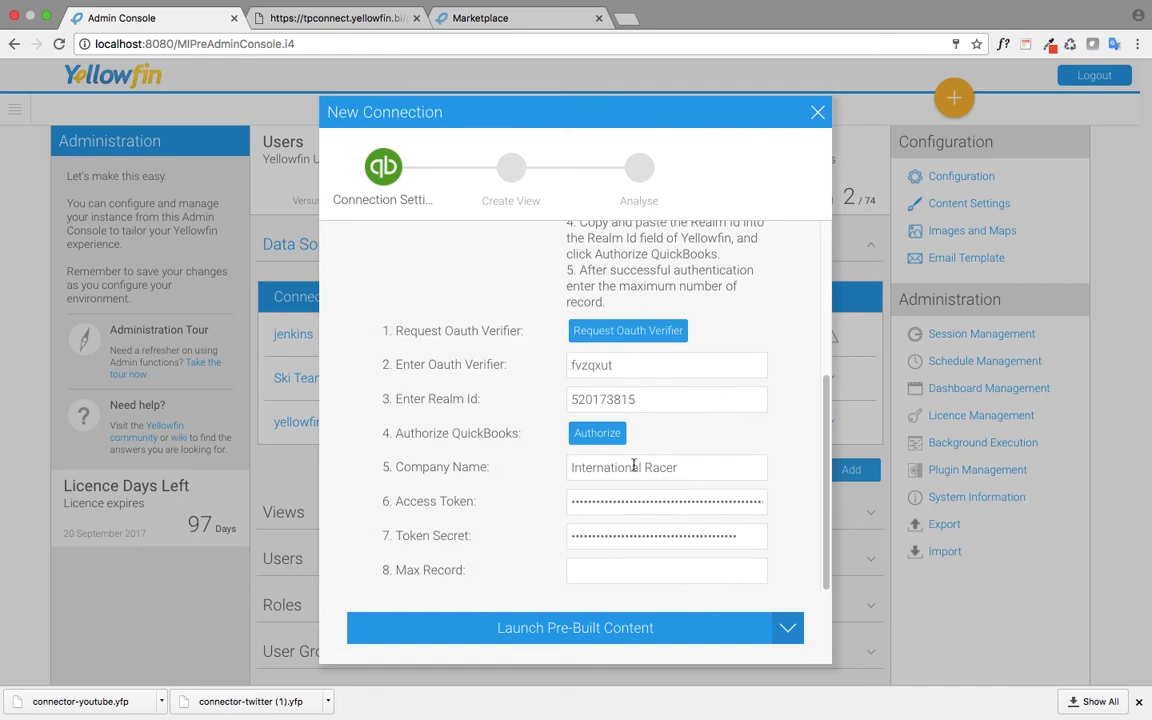
{"action": "left_click_drag", "start_coordinate": [704, 467], "coordinate": [563, 467]}
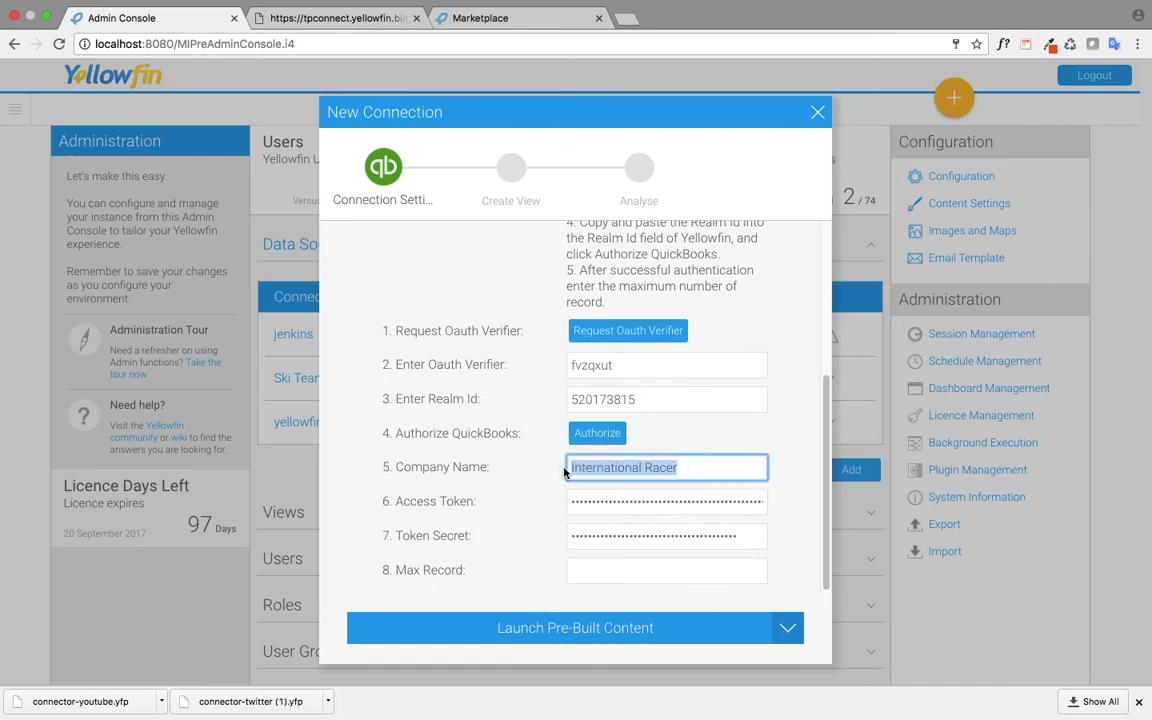
{"action": "left_click", "coordinate": [487, 433]}
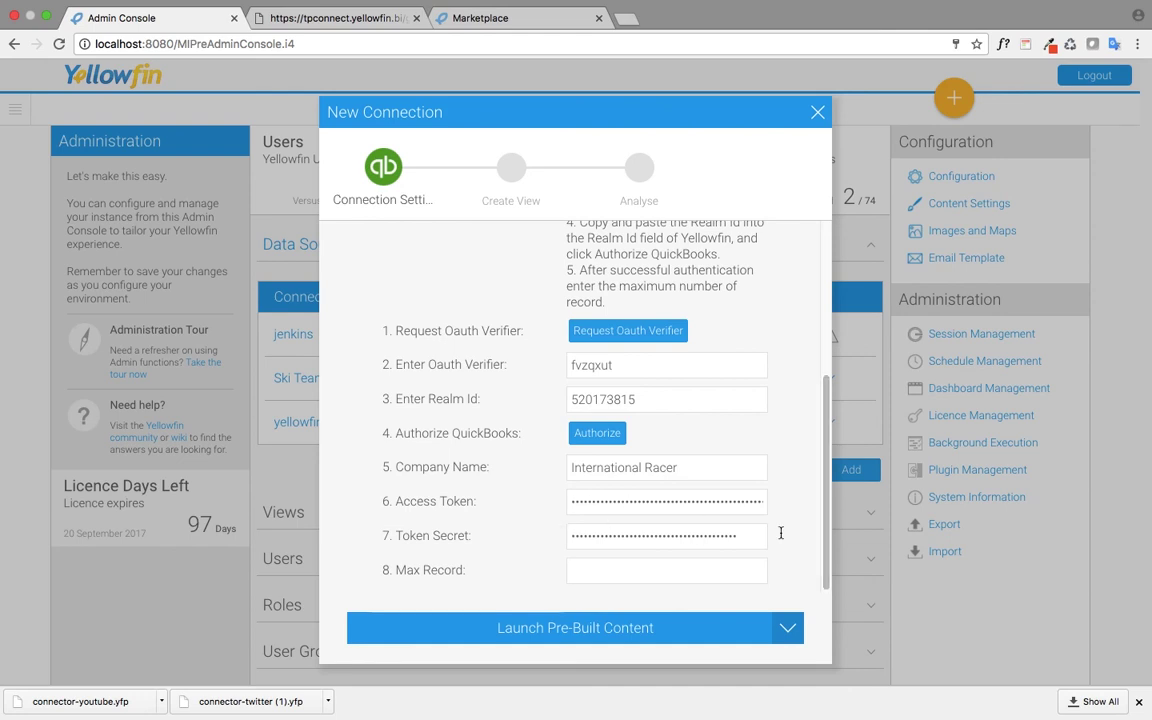
{"action": "scroll", "coordinate": [474, 322], "scroll_direction": "up", "scroll_amount": 1}
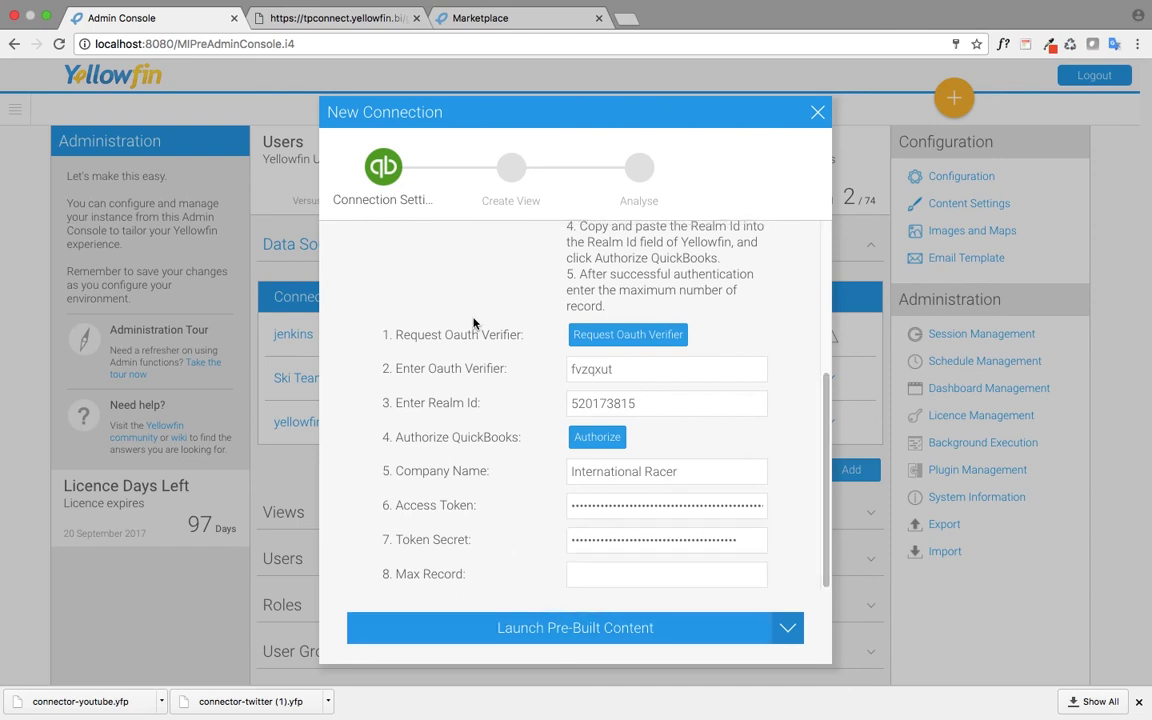
{"action": "scroll", "coordinate": [440, 272], "scroll_direction": "up", "scroll_amount": 5}
{"action": "scroll", "coordinate": [360, 382], "scroll_direction": "down", "scroll_amount": 5}
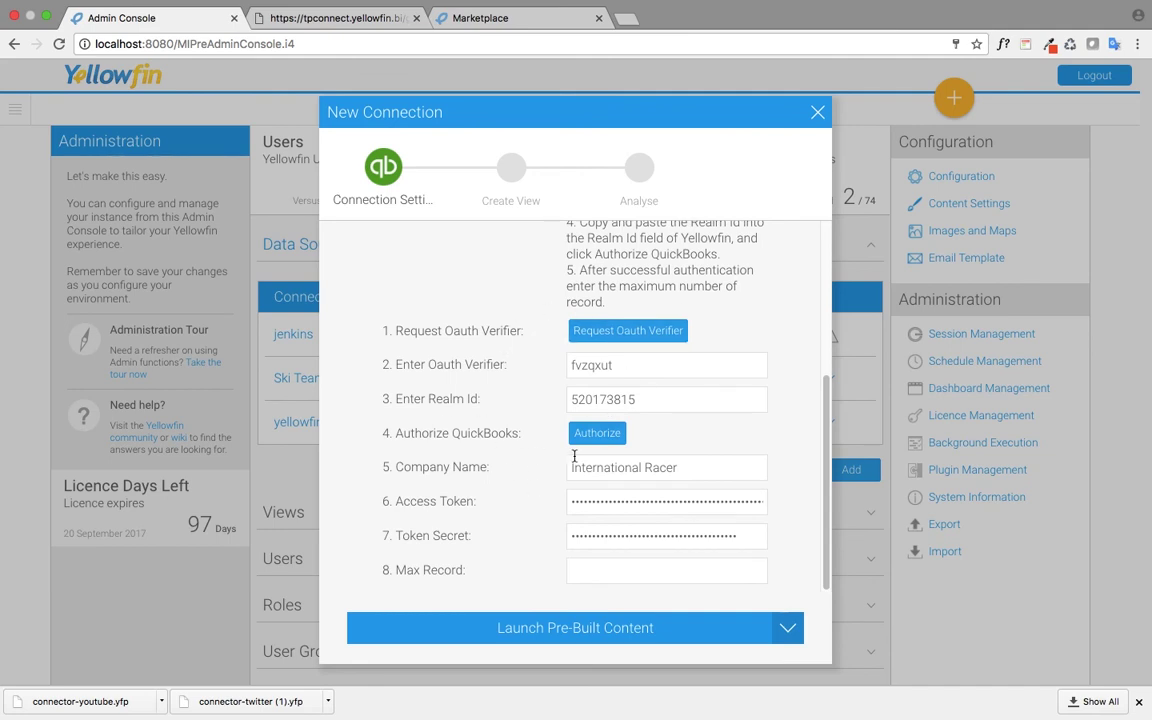
{"action": "left_click", "coordinate": [687, 630]}
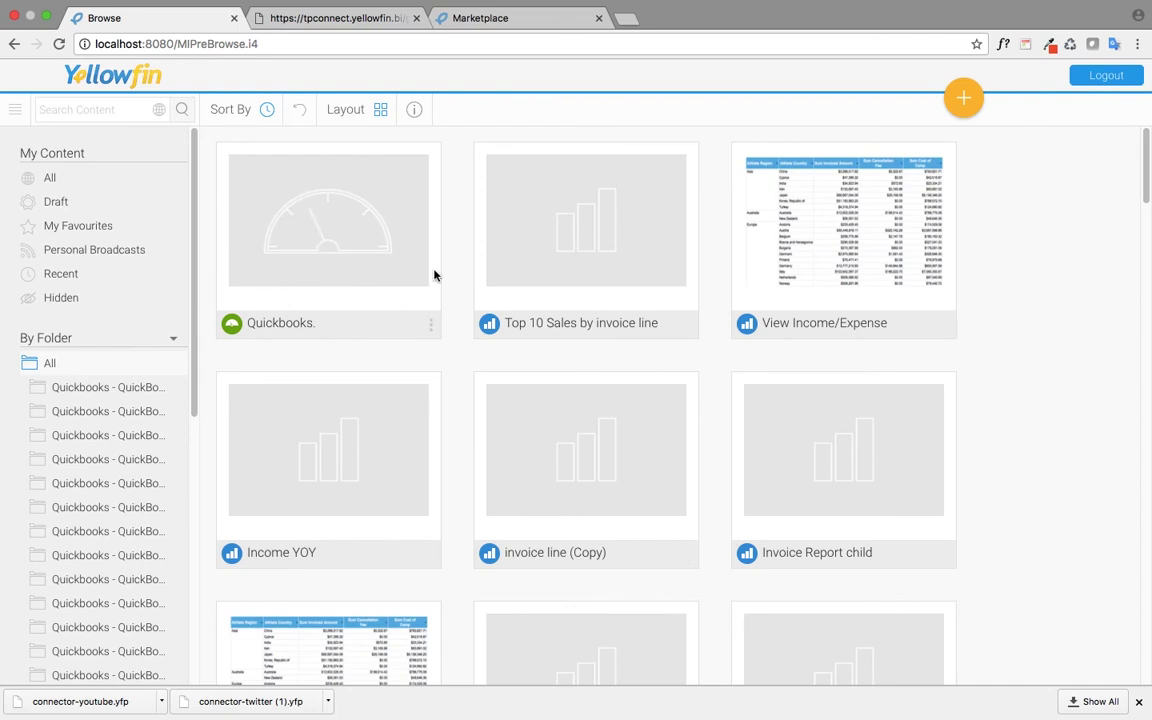
- Open the Quickbooks dashboard from Browse and scroll through its Summary charts back to the top
{"action": "left_click", "coordinate": [329, 228]}
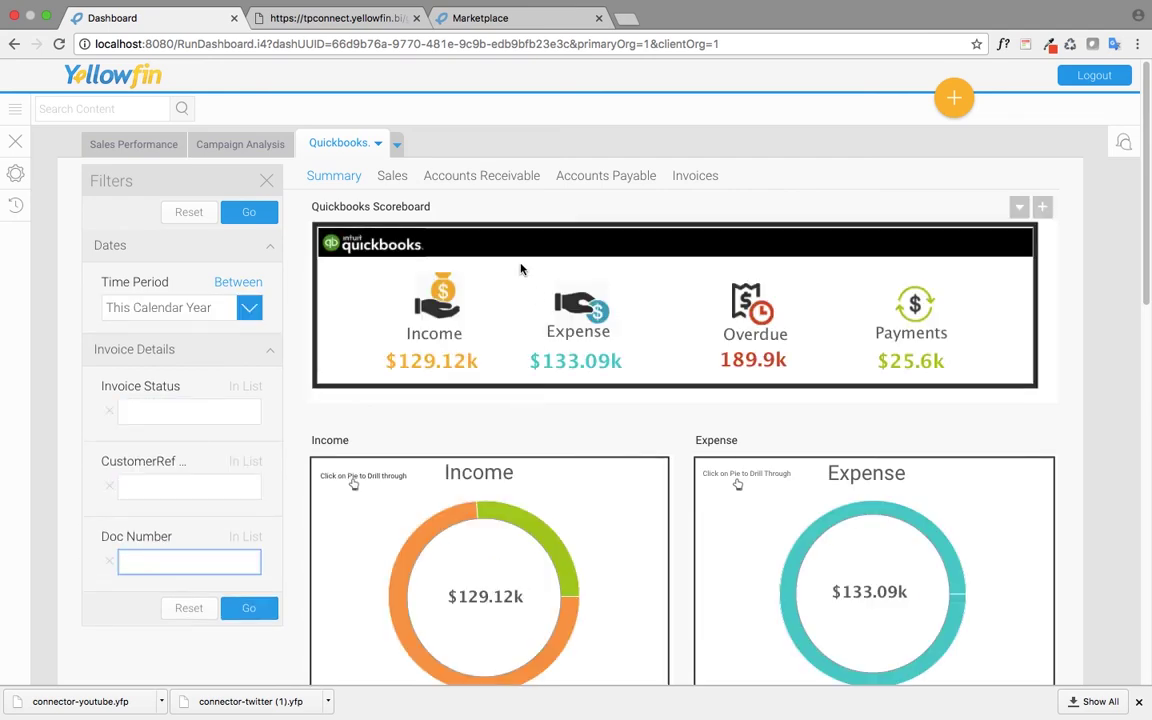
{"action": "scroll", "coordinate": [546, 467], "scroll_direction": "down", "scroll_amount": 5}
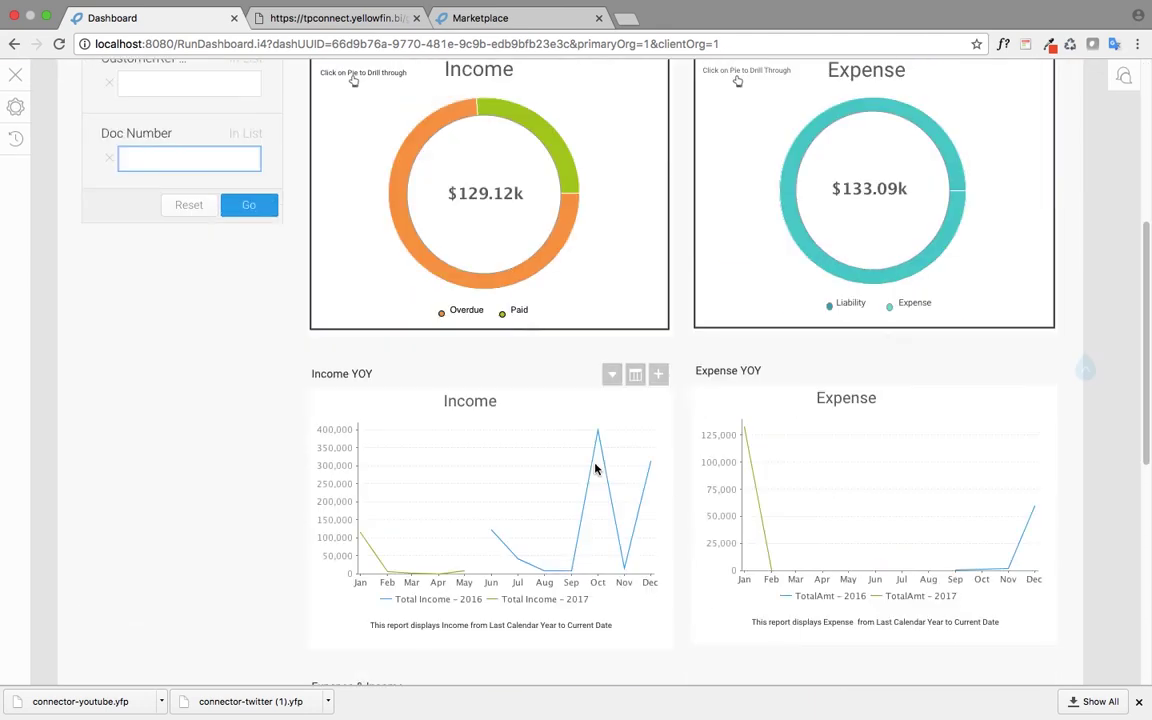
{"action": "scroll", "coordinate": [597, 303], "scroll_direction": "up", "scroll_amount": 5}
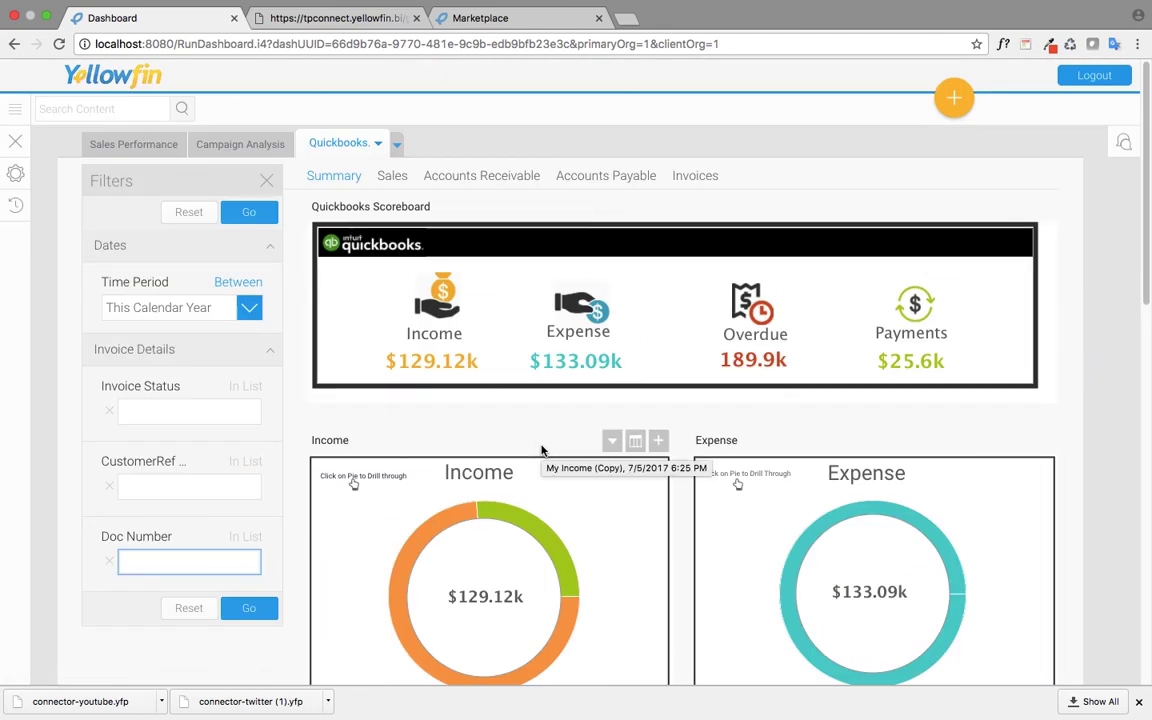
{"action": "scroll", "coordinate": [541, 450], "scroll_direction": "down", "scroll_amount": 2}
{"action": "scroll", "coordinate": [541, 450], "scroll_direction": "up", "scroll_amount": 2}
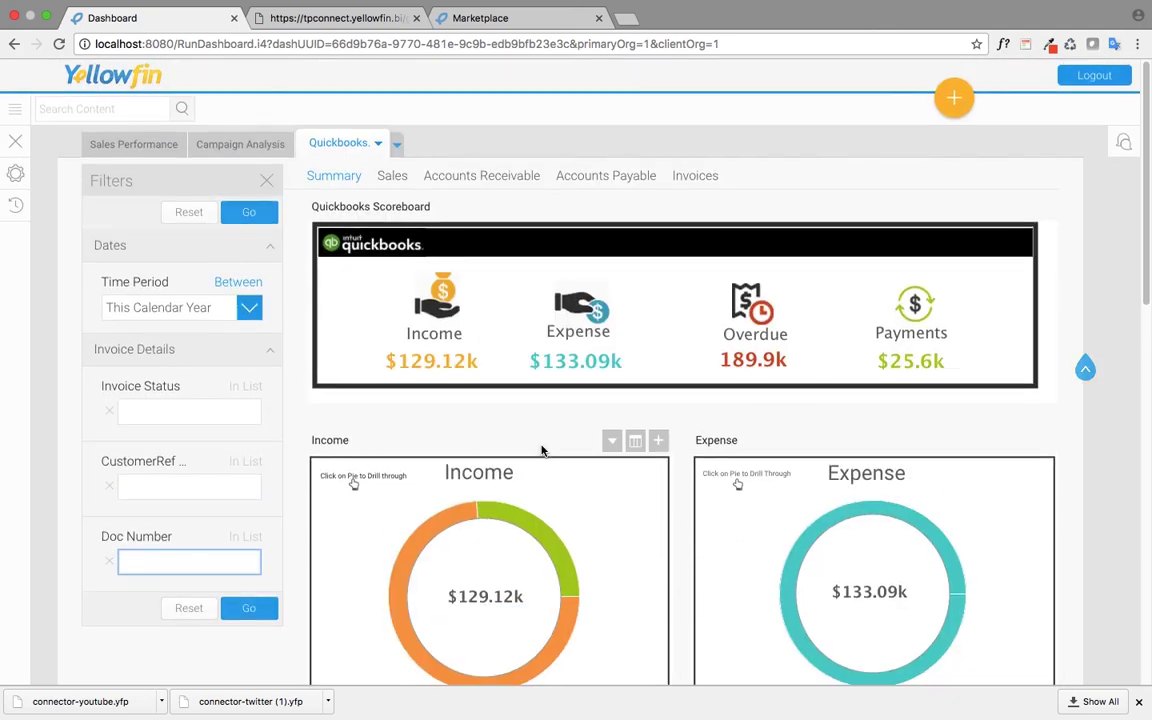
{"action": "scroll", "coordinate": [541, 450], "scroll_direction": "down", "scroll_amount": 10}
{"action": "scroll", "coordinate": [541, 450], "scroll_direction": "up", "scroll_amount": 8}
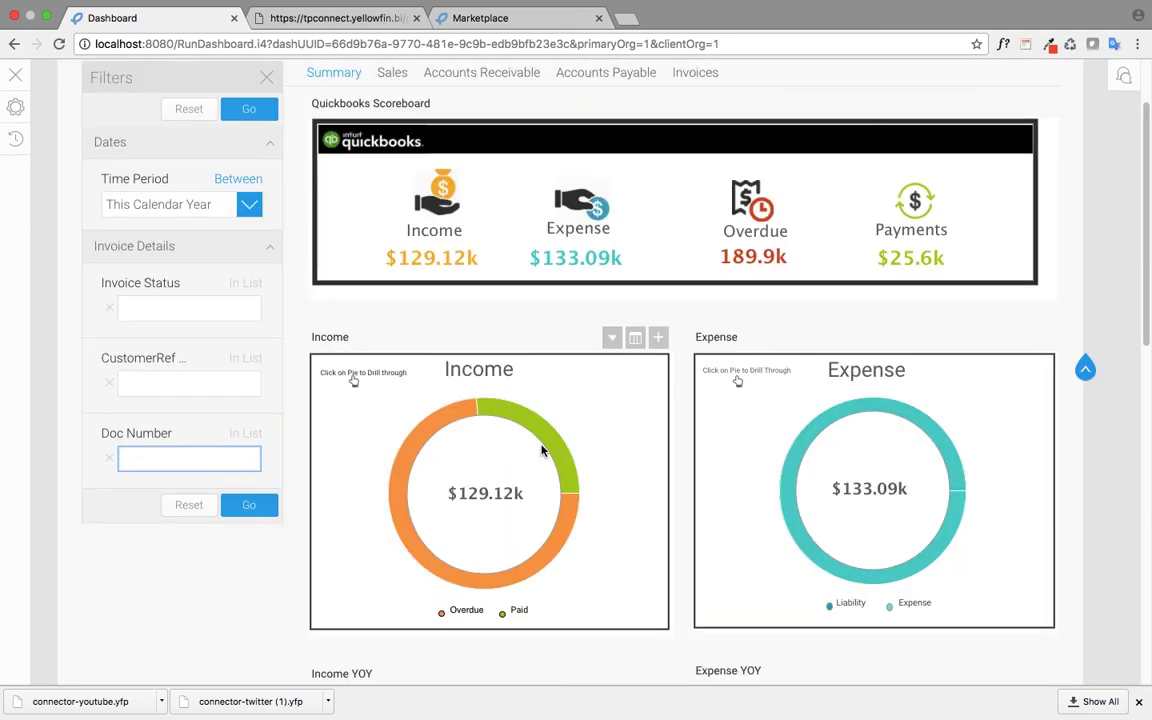
{"action": "scroll", "coordinate": [541, 450], "scroll_direction": "up", "scroll_amount": 2}
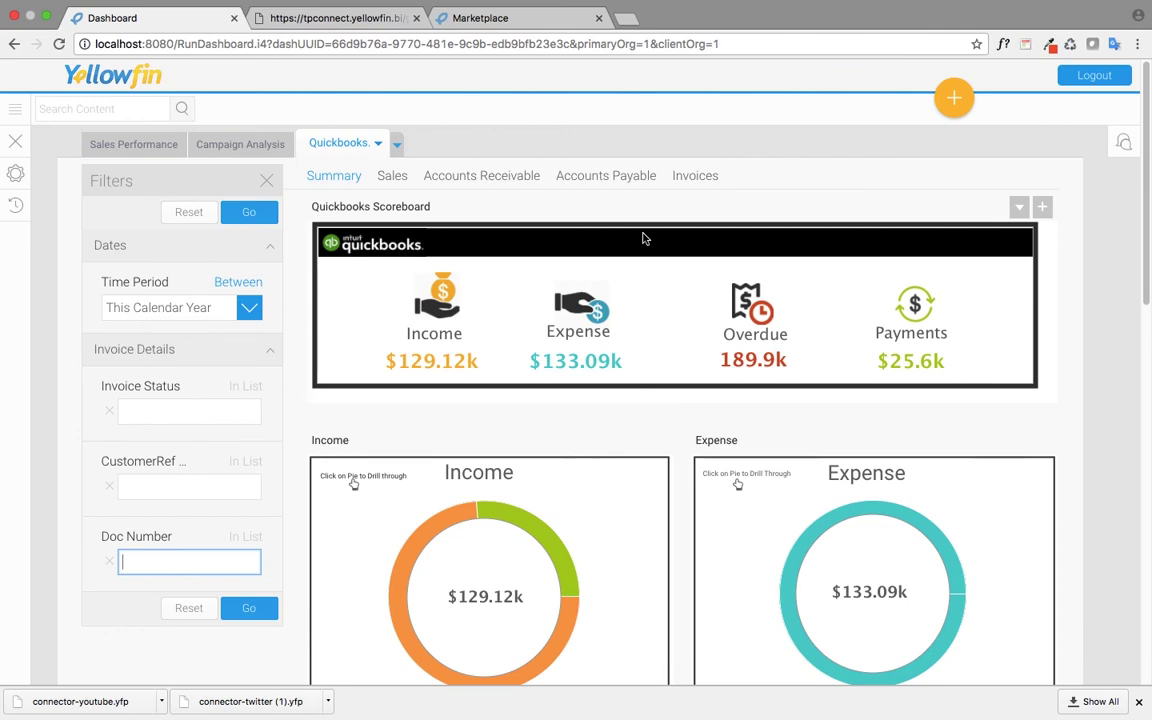